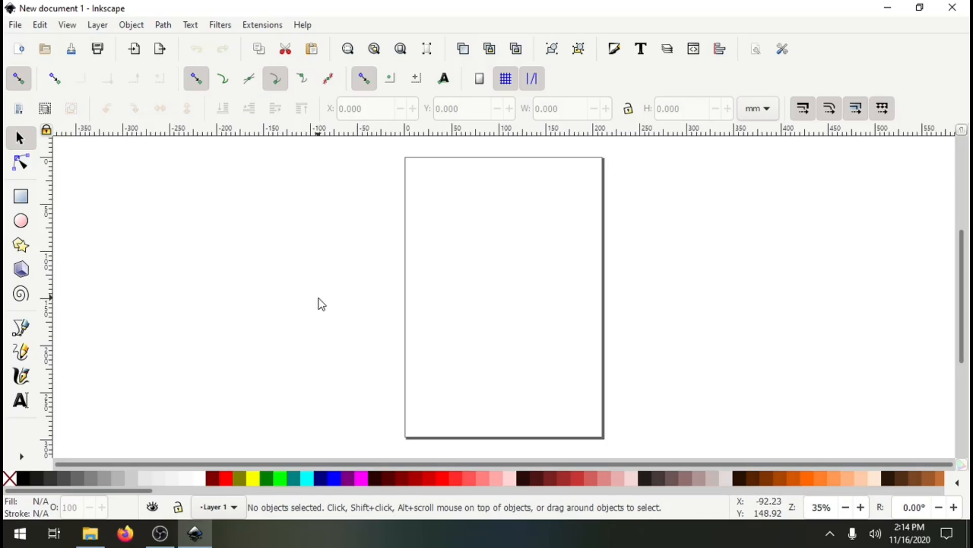
- Try the Default and Wide interface layouts and return to the Custom layout
click(67, 25)
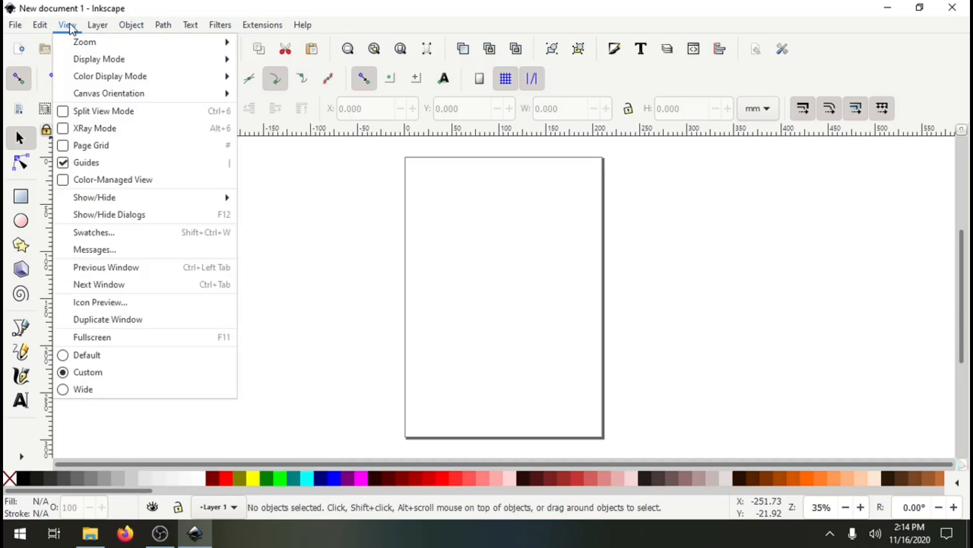
click(97, 362)
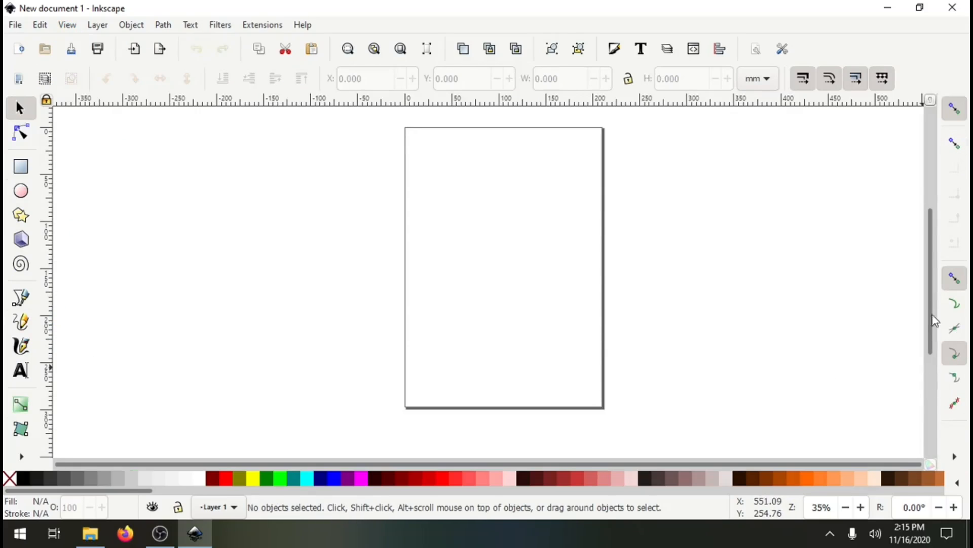
click(67, 25)
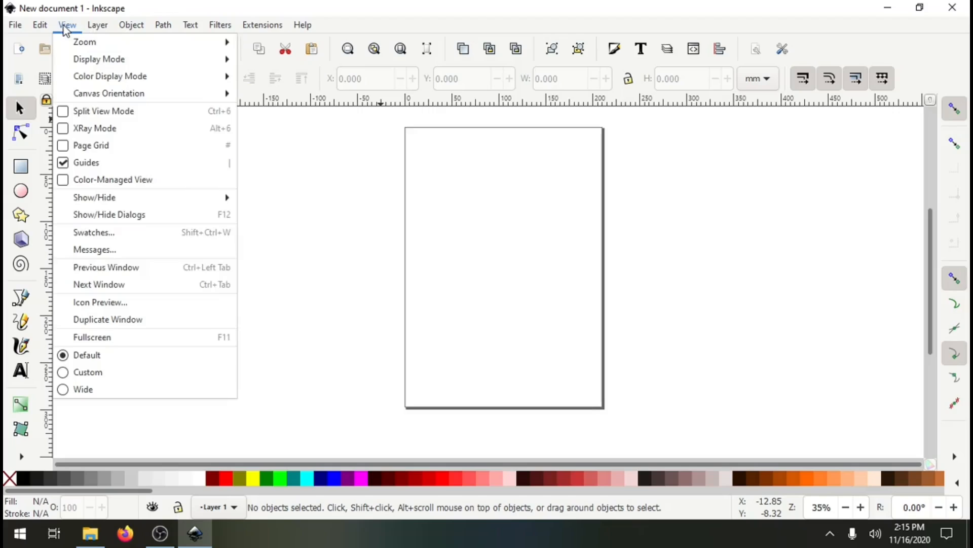
click(87, 391)
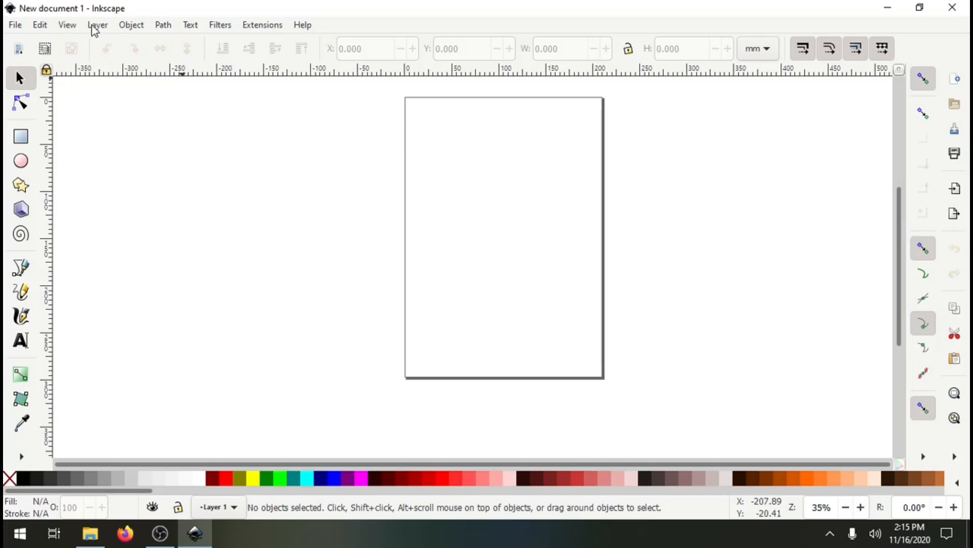
click(71, 26)
click(82, 371)
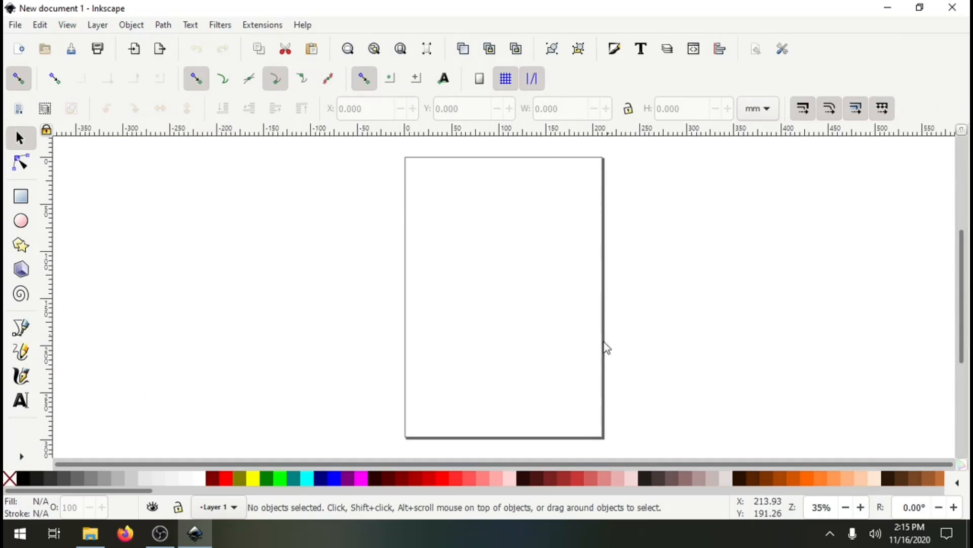
- Open the Align and Distribute dialog and the Layers dialog beside the canvas
drag(517, 269, 270, 265)
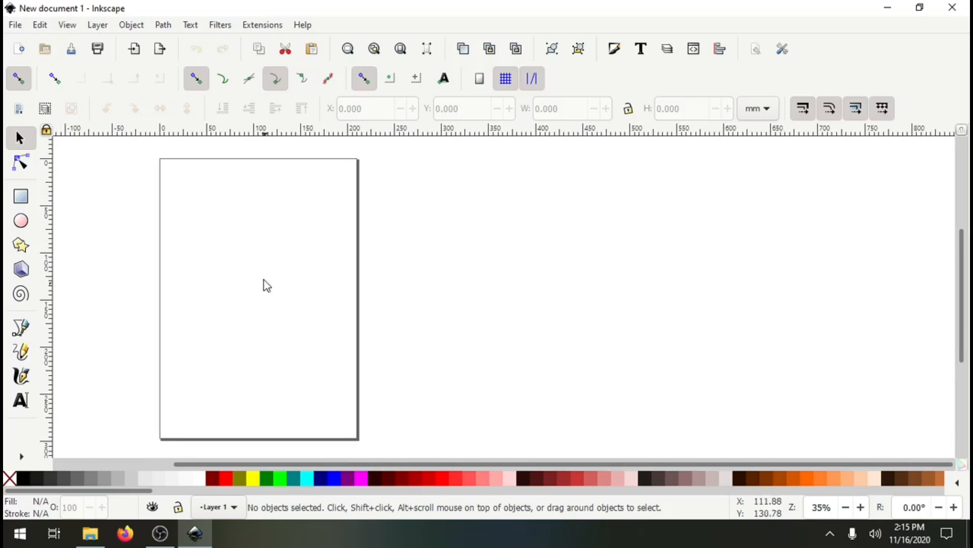
click(719, 51)
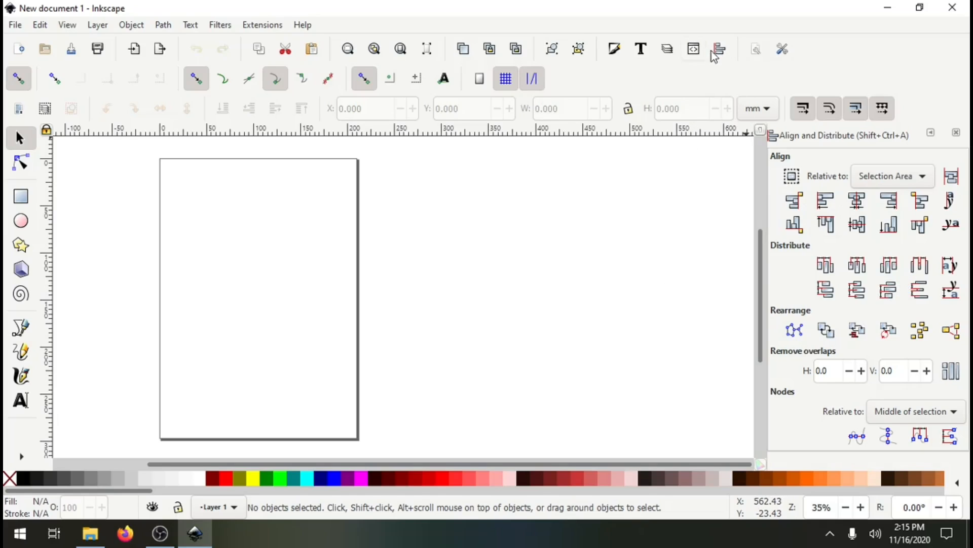
click(668, 50)
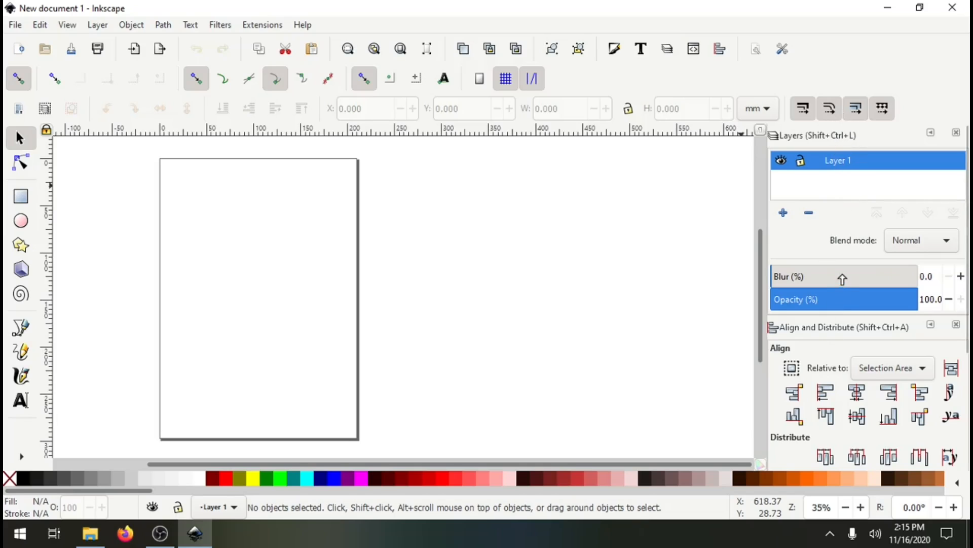
scroll(838, 342, down, 5)
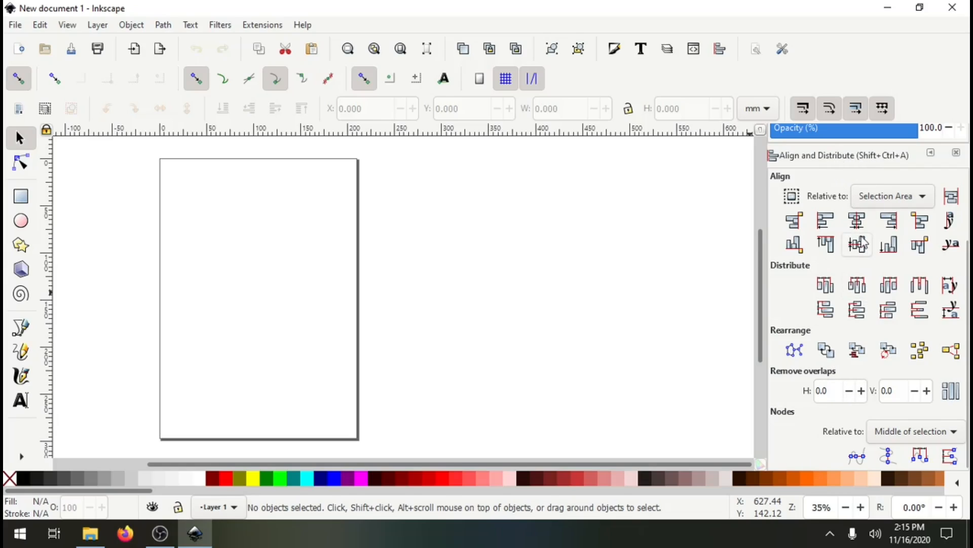
- Add a text object containing a first name in capitals near the centre of the page
click(21, 401)
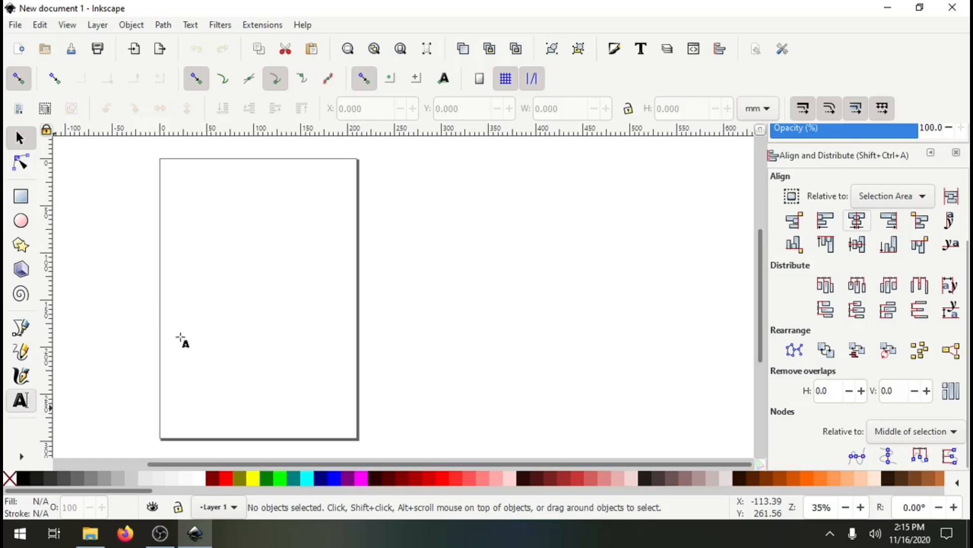
click(233, 291)
text(STEVE)
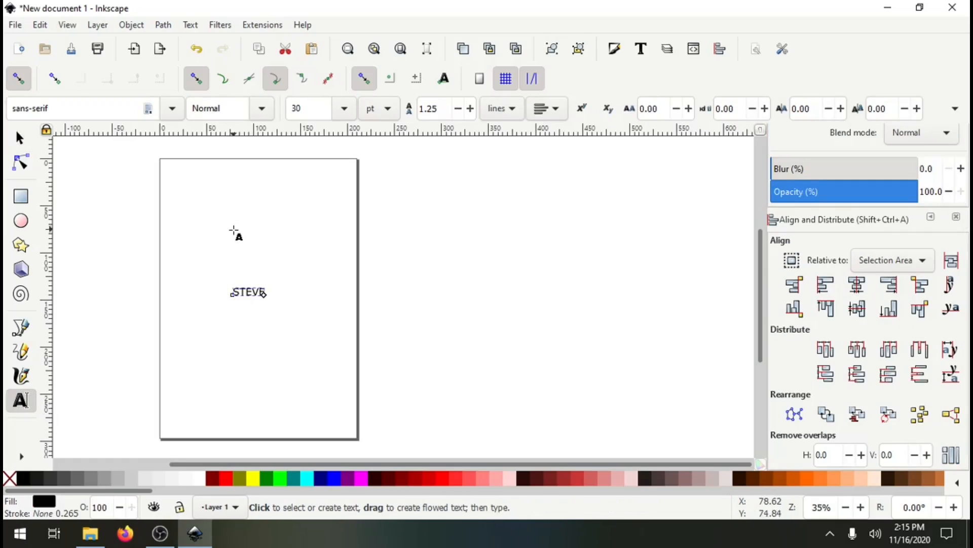
- Set the text's stroke width unit to px and enlarge the text to about 308 mm wide and 74 mm high
right_click(65, 516)
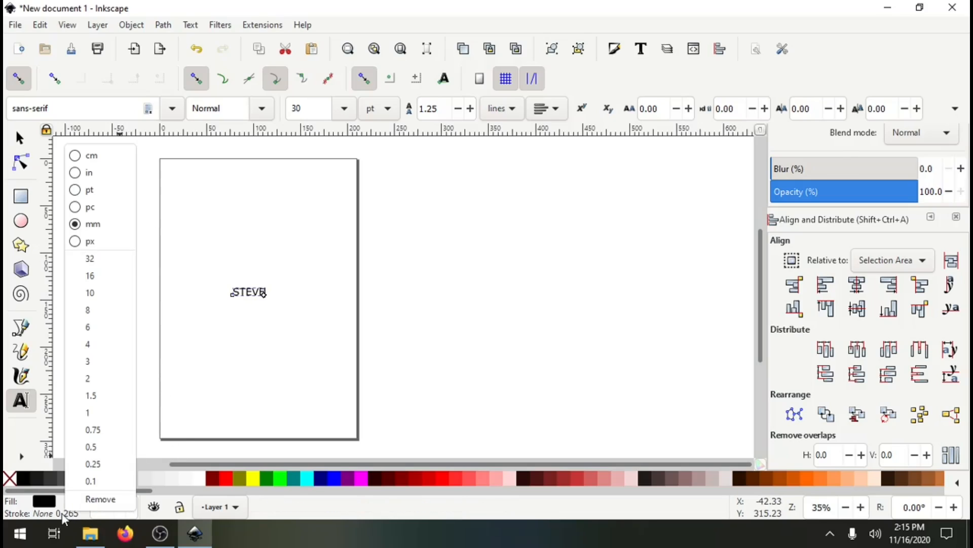
click(102, 242)
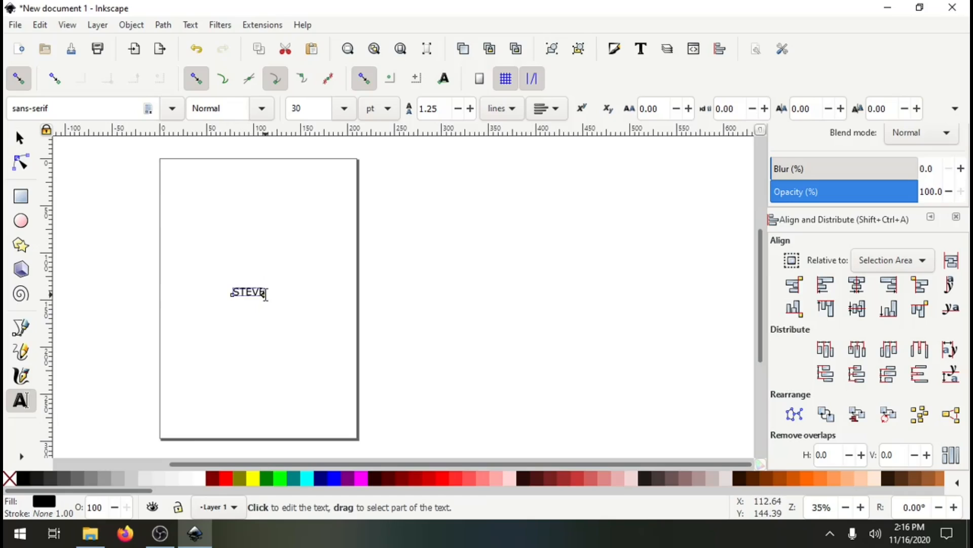
click(19, 138)
drag(269, 300, 529, 442)
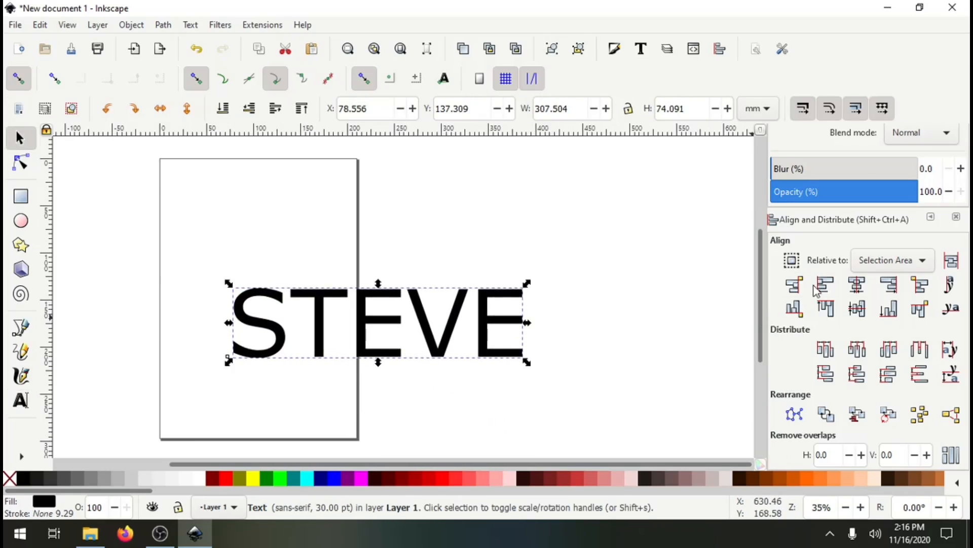
- Open the Text and Font dialog and apply the Adventure font to the whole text
scroll(877, 349, up, 3)
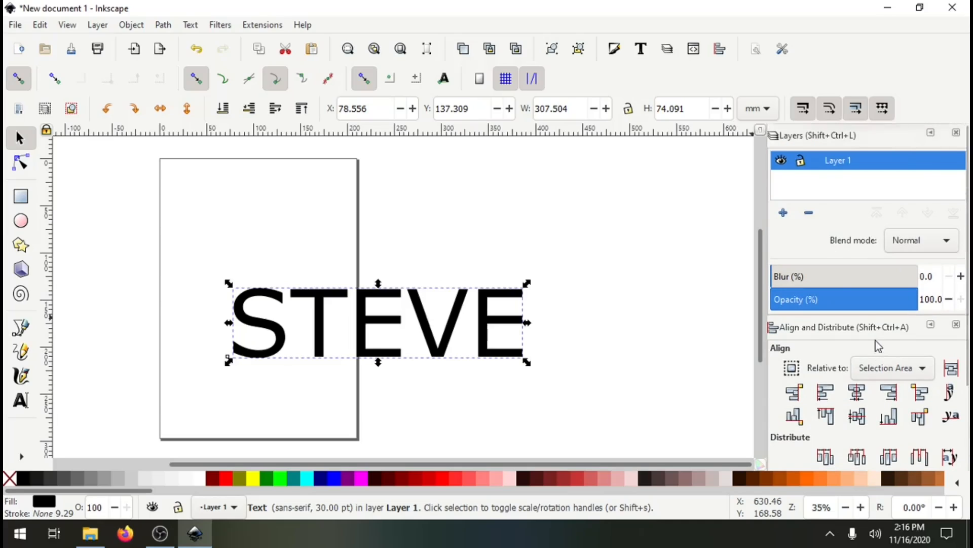
scroll(761, 203, down, 3)
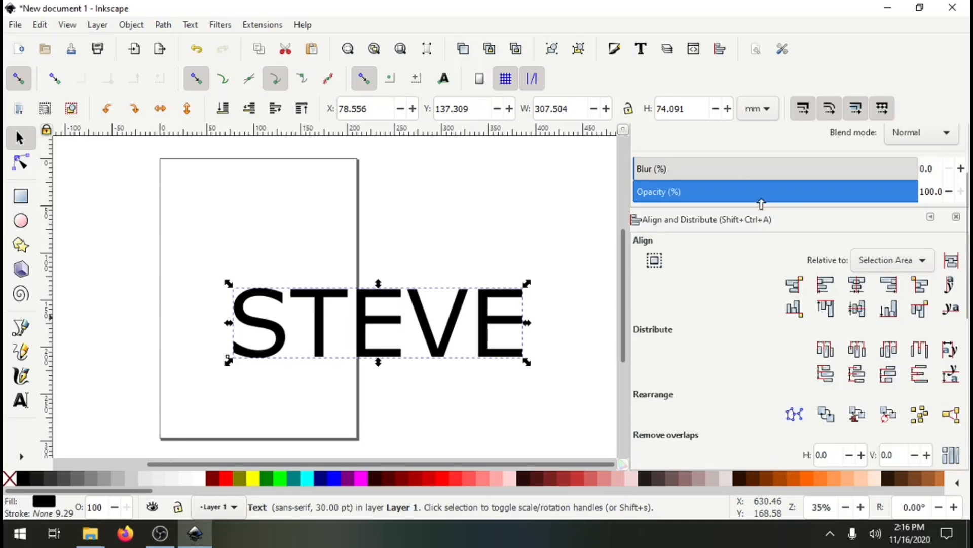
key(ctrl+shift+t)
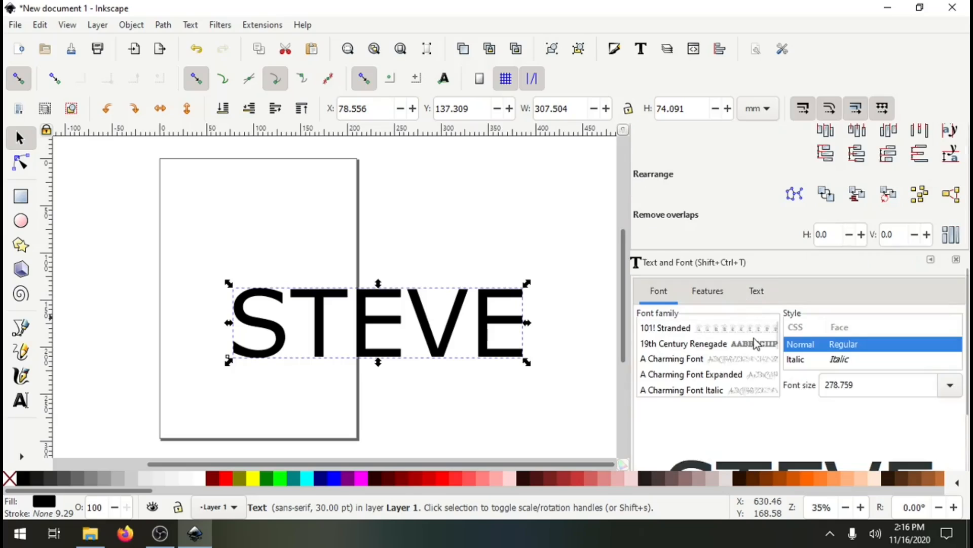
drag(632, 417, 650, 417)
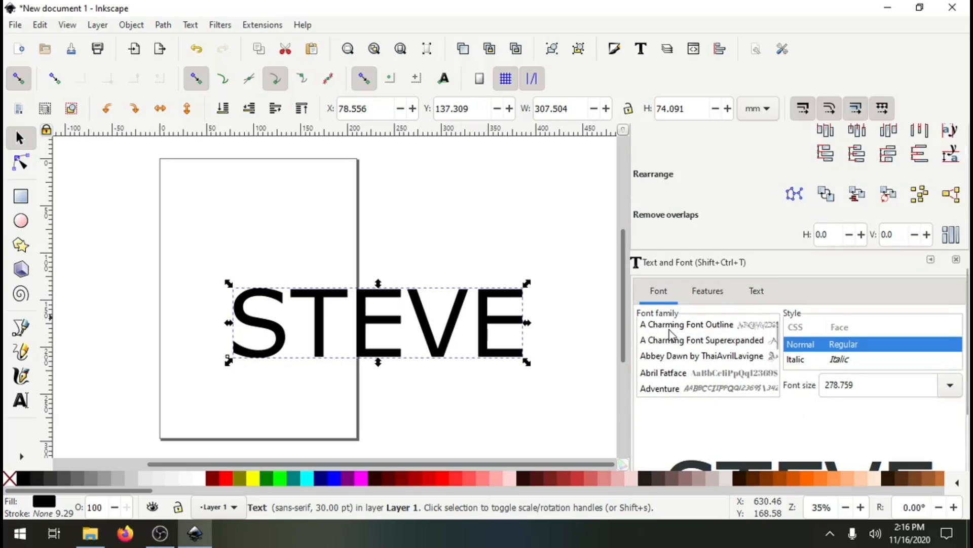
scroll(670, 334, down, 1)
click(663, 357)
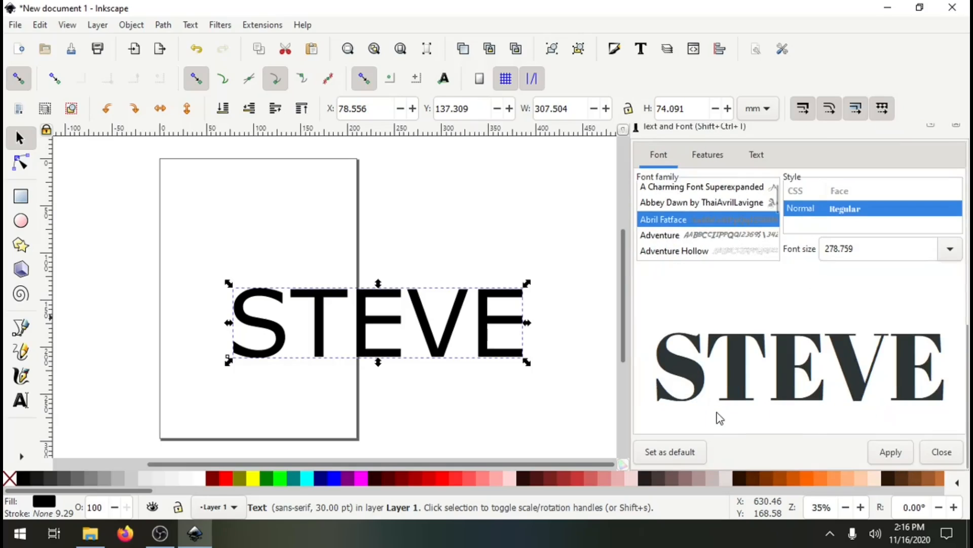
click(671, 236)
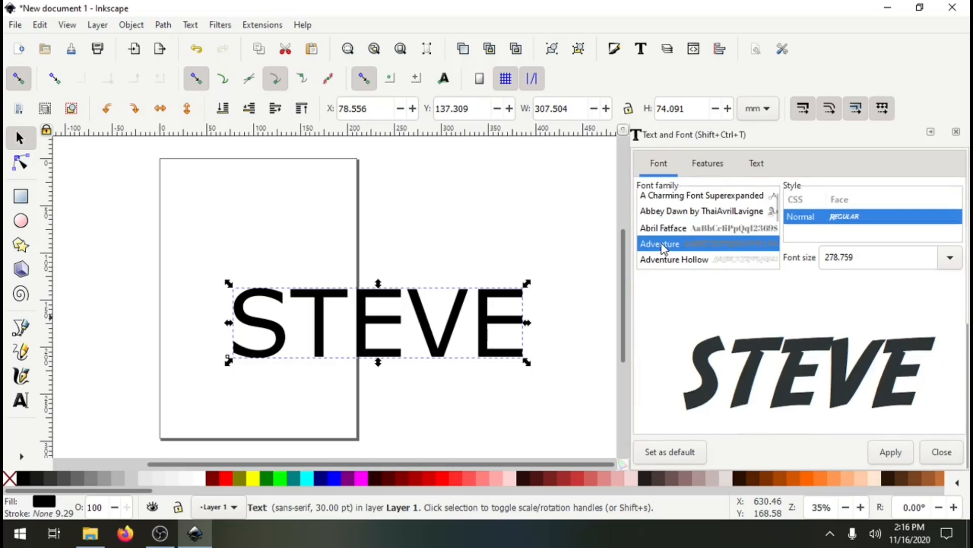
click(891, 453)
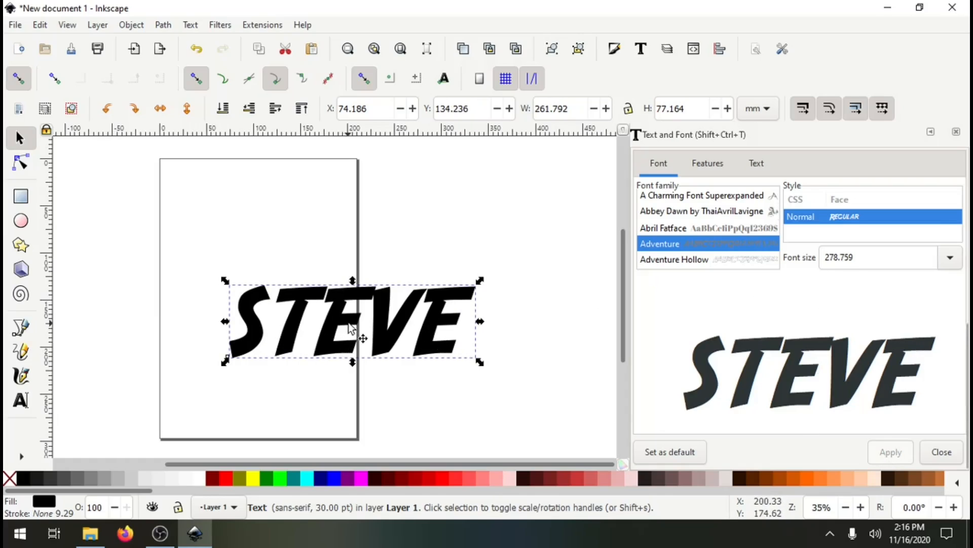
- Set the font of the last four letters to Afterglow, keeping the first letter in Adventure, and deselect the text
click(20, 400)
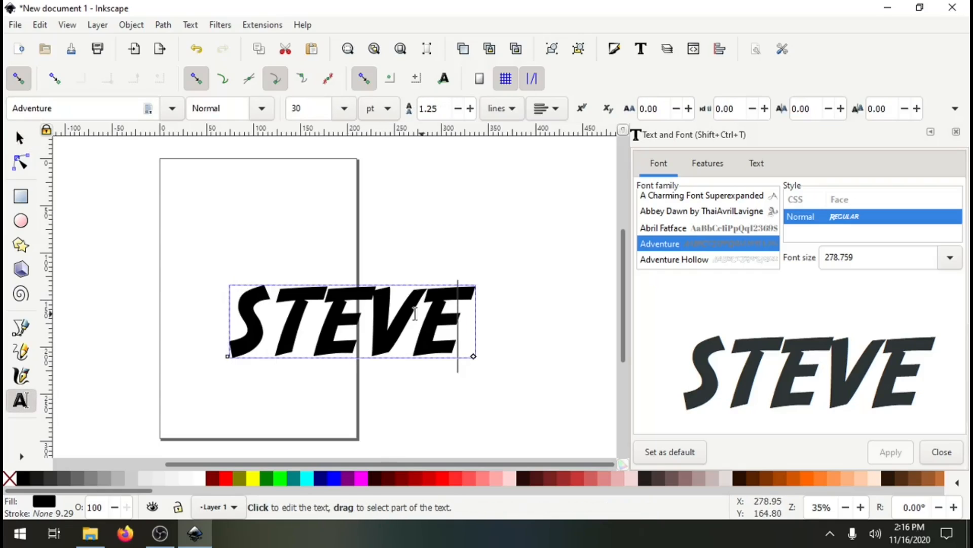
drag(462, 321, 263, 321)
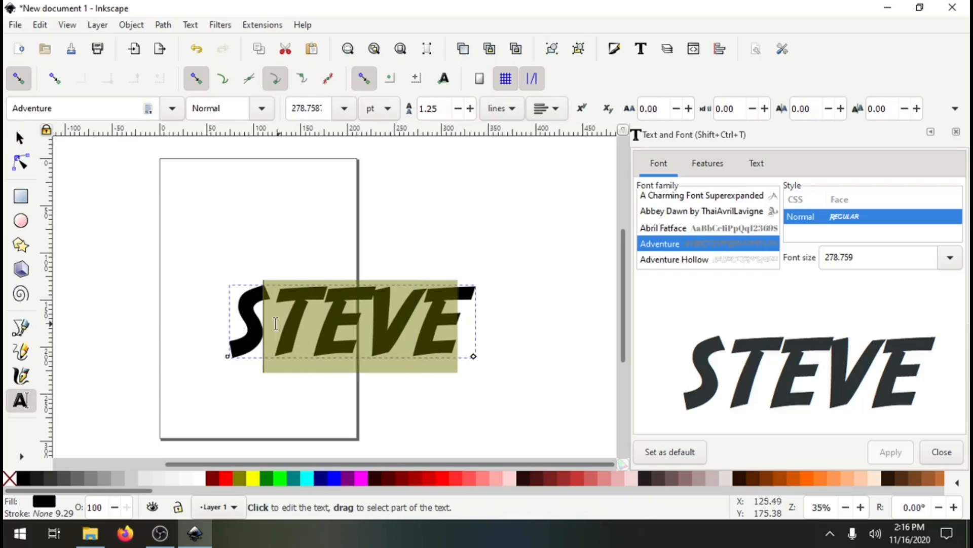
click(102, 106)
key(Down)
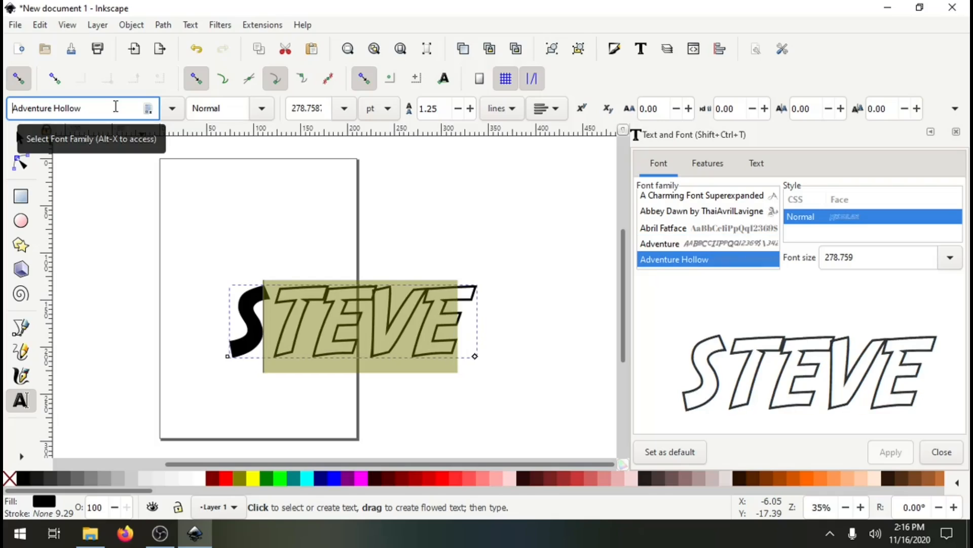
key(Down)
key(Down)
key(Up)
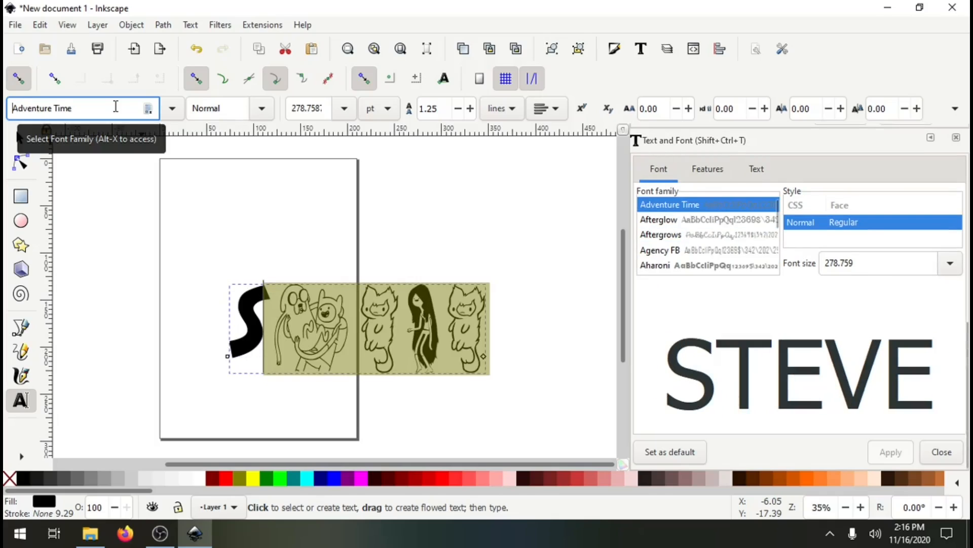
key(Down)
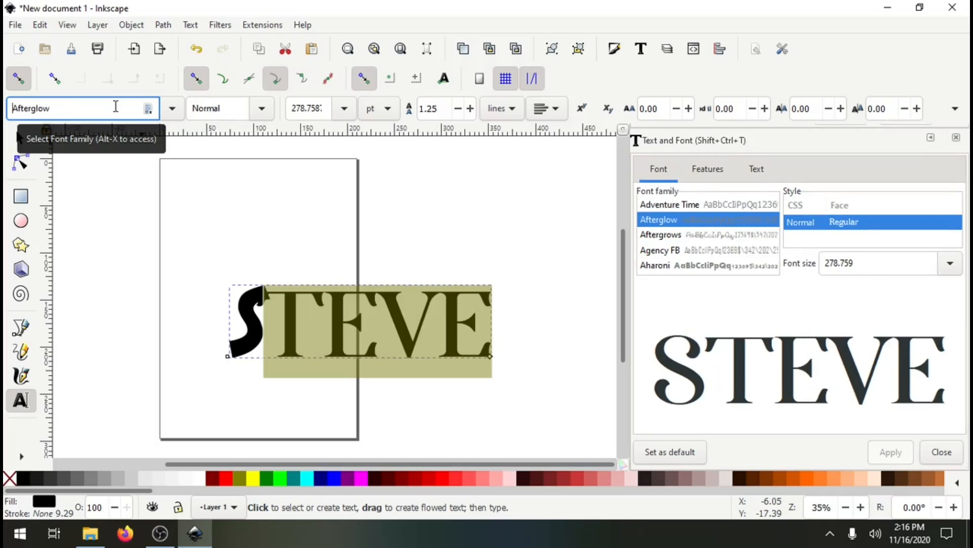
click(190, 204)
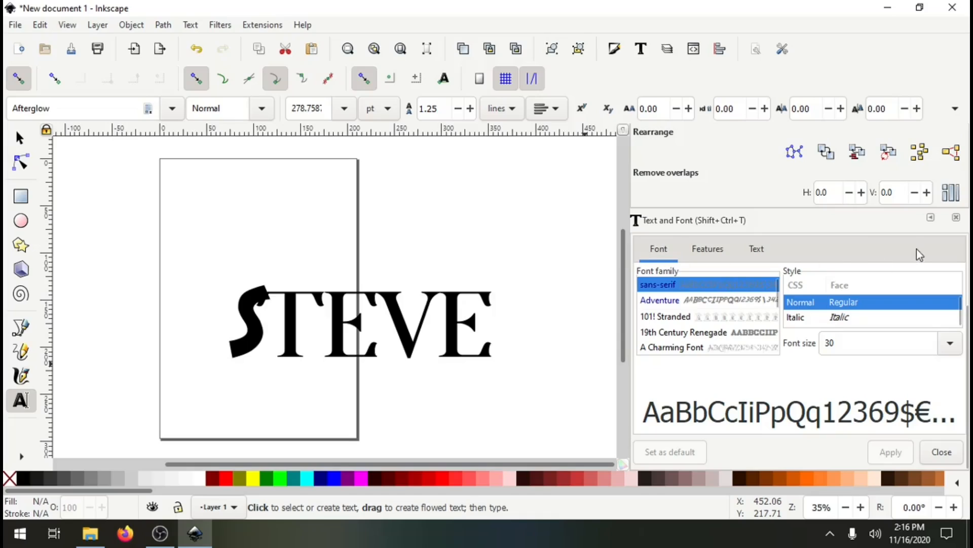
- Close the Text and Font dialog and collapse the Layers and the Align and Distribute dialogs
click(956, 222)
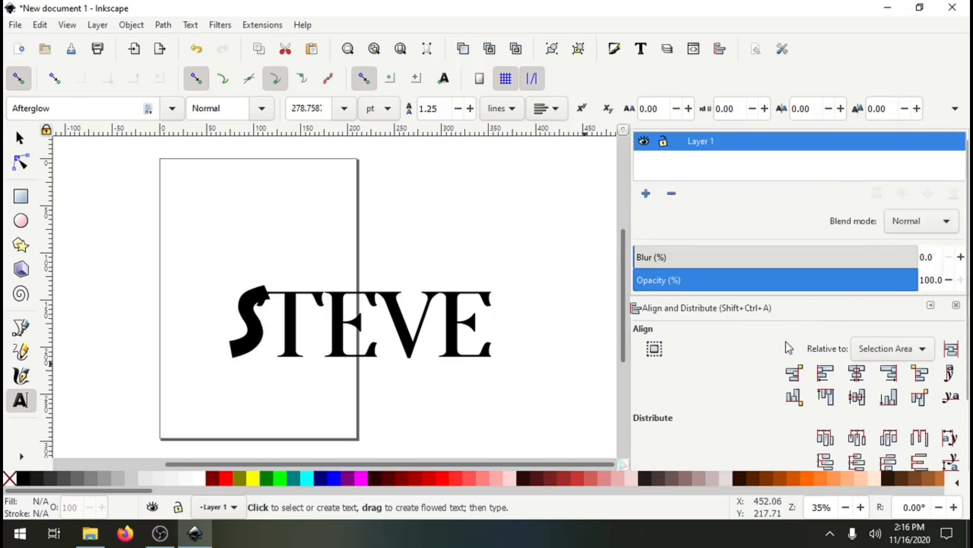
click(930, 135)
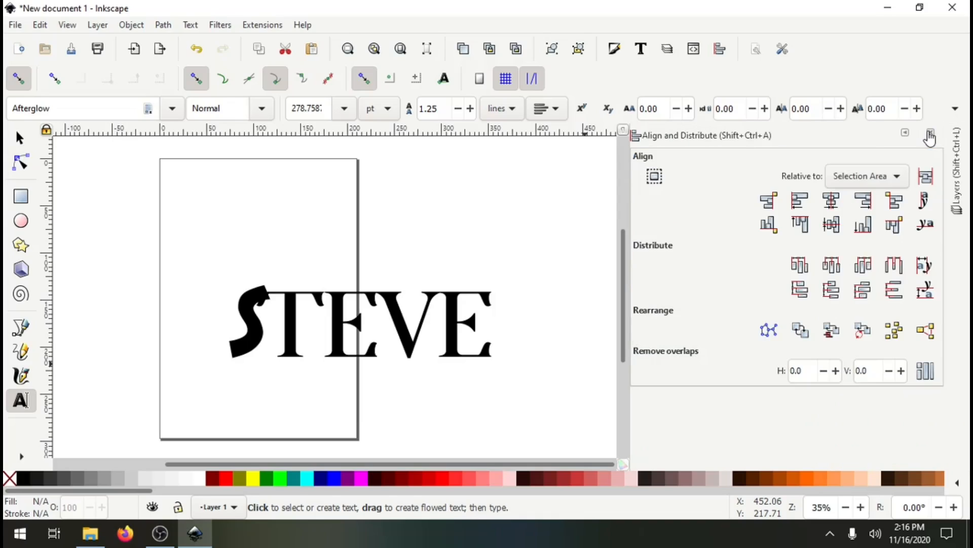
click(906, 133)
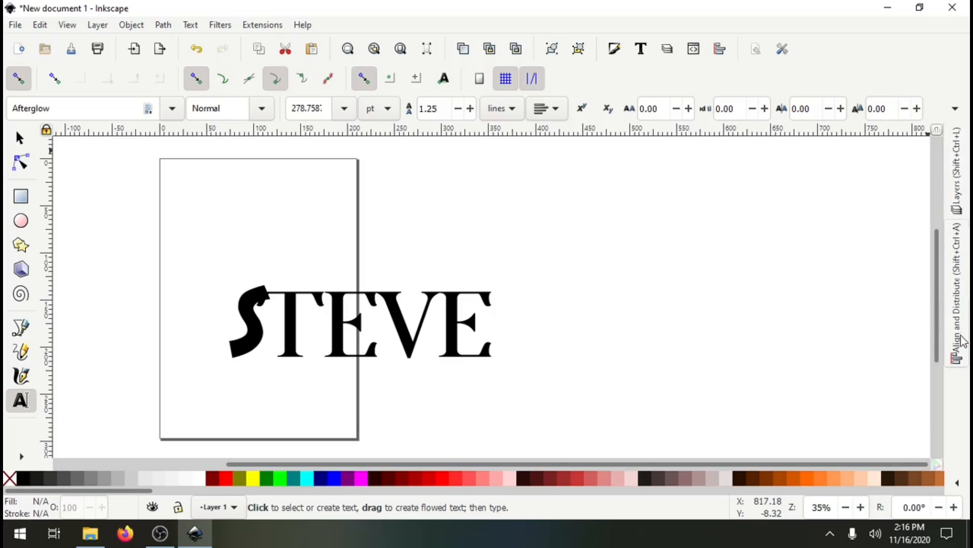
- Restore the collapsed Layers and Align and Distribute dialogs beside the canvas
click(957, 167)
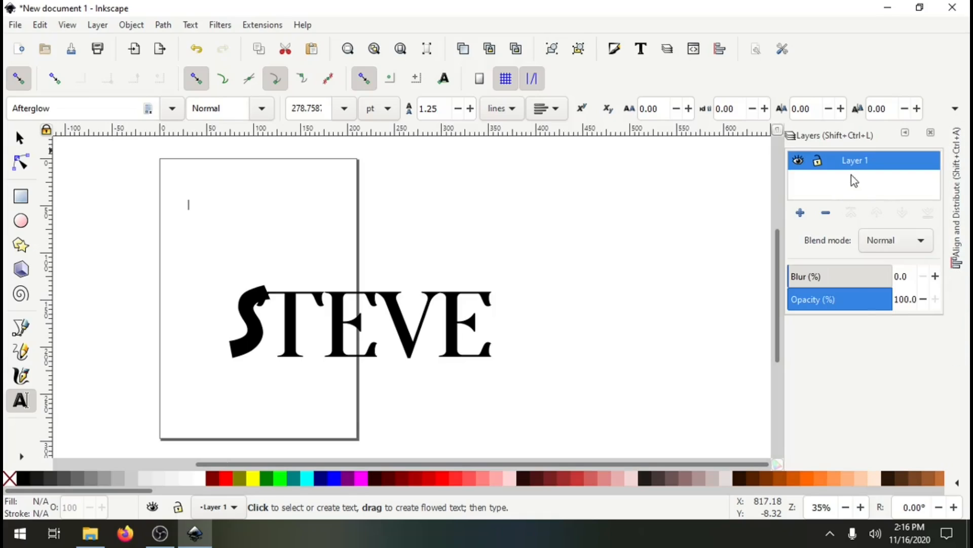
click(958, 197)
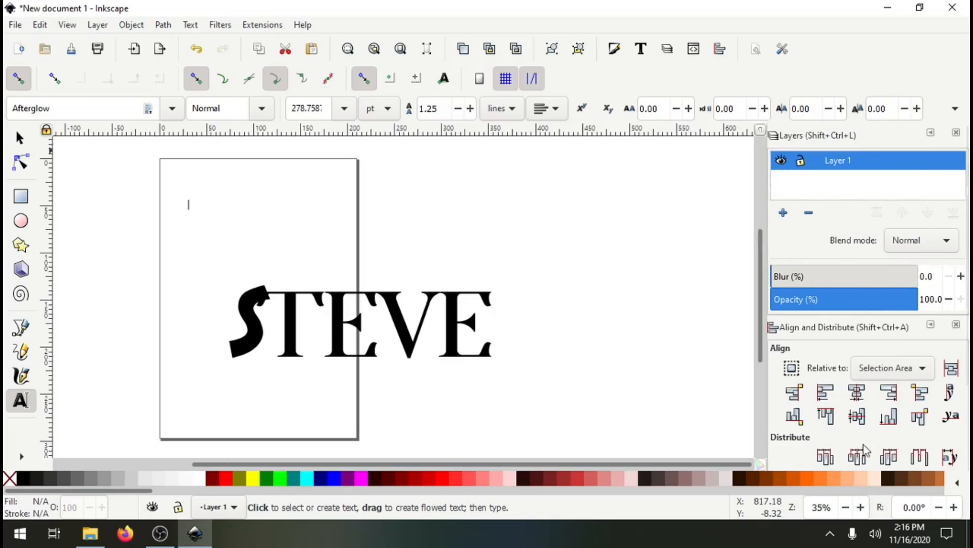
scroll(830, 264, down, 3)
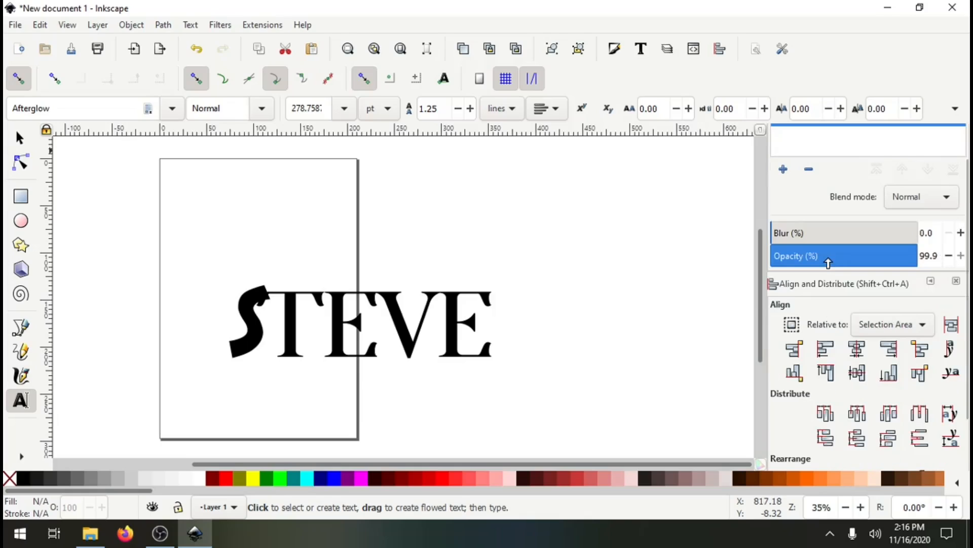
scroll(828, 336, down, 3)
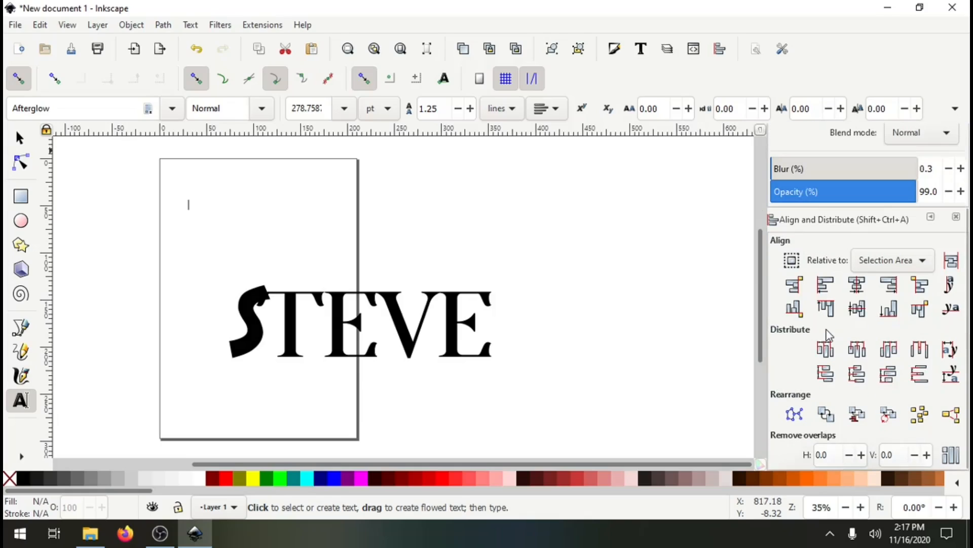
- Insert spaces between the third and fourth letters of the text object and reselect the whole object
drag(490, 346, 295, 351)
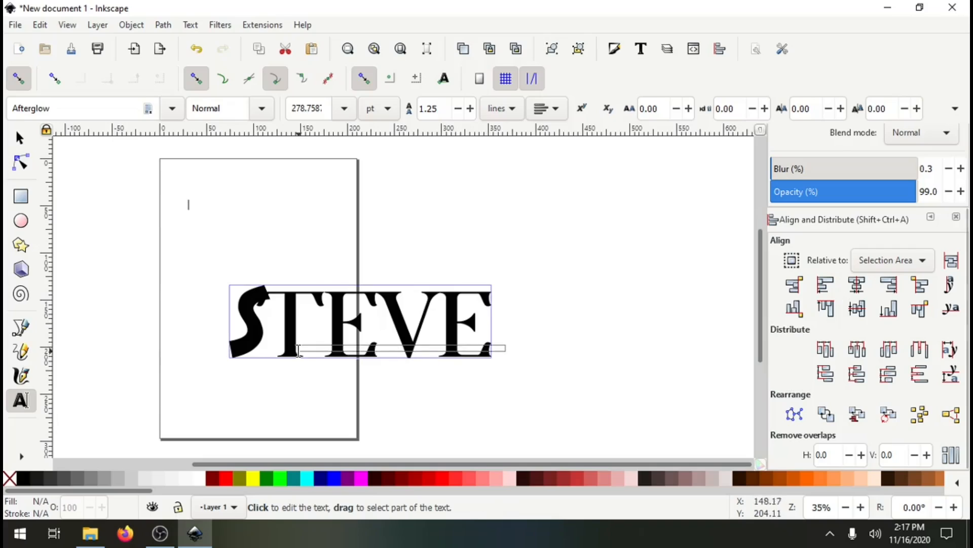
click(21, 138)
click(409, 349)
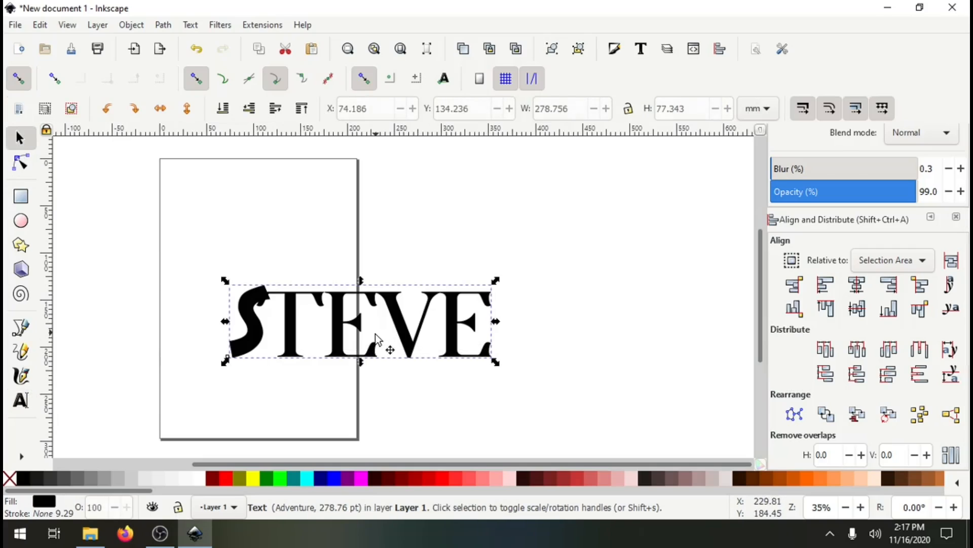
click(20, 400)
click(386, 338)
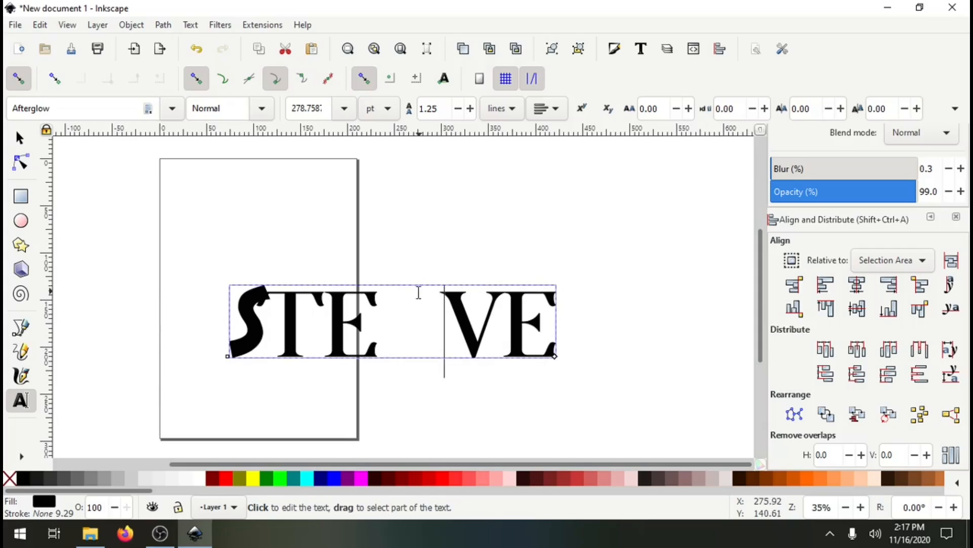
click(20, 137)
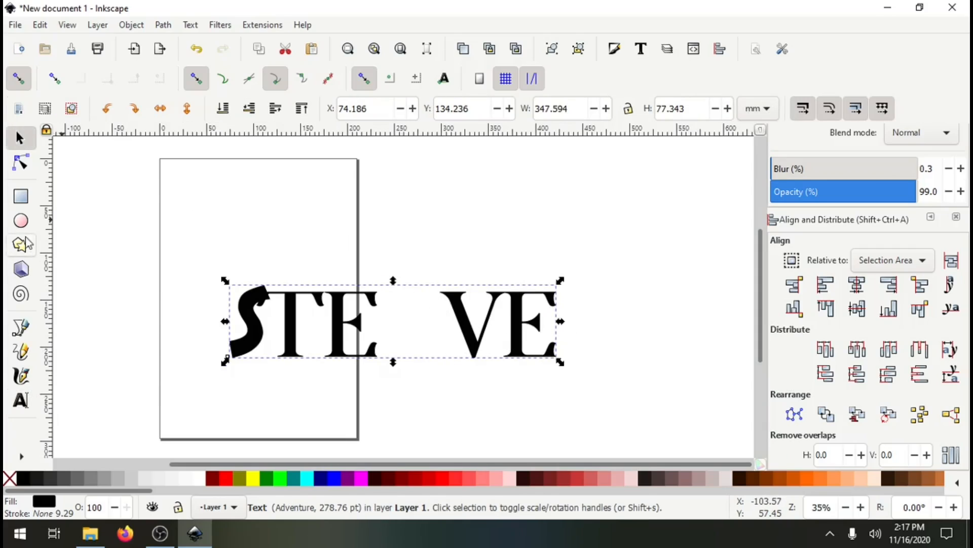
- Draw a rectangle about 592 by 272 mm over the text and set both its stroke and fill to cyan
click(21, 196)
drag(125, 195, 682, 451)
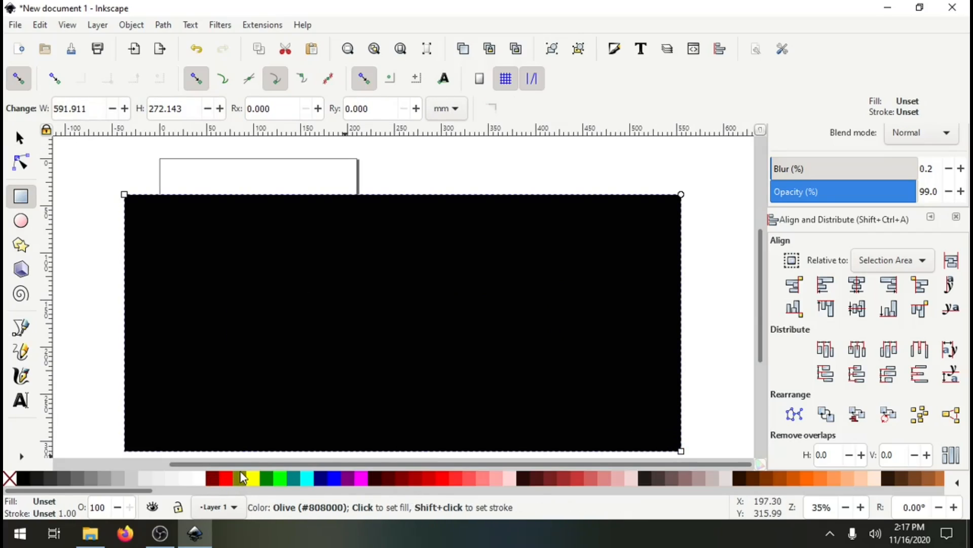
right_click(310, 477)
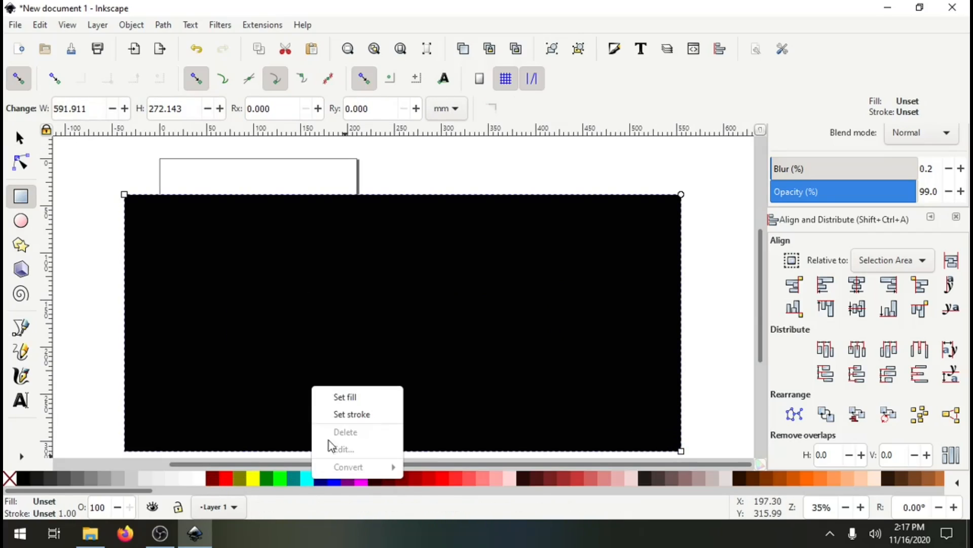
click(351, 418)
right_click(306, 477)
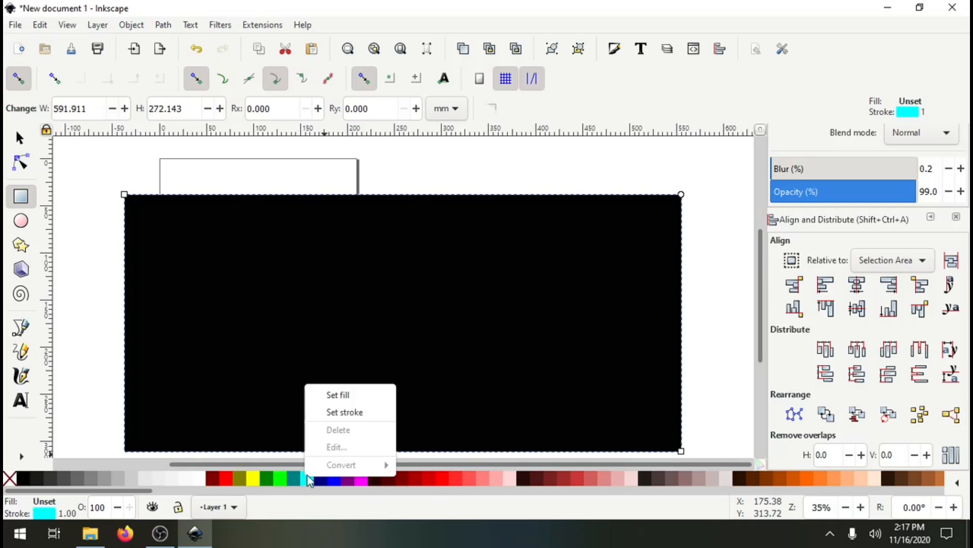
click(337, 397)
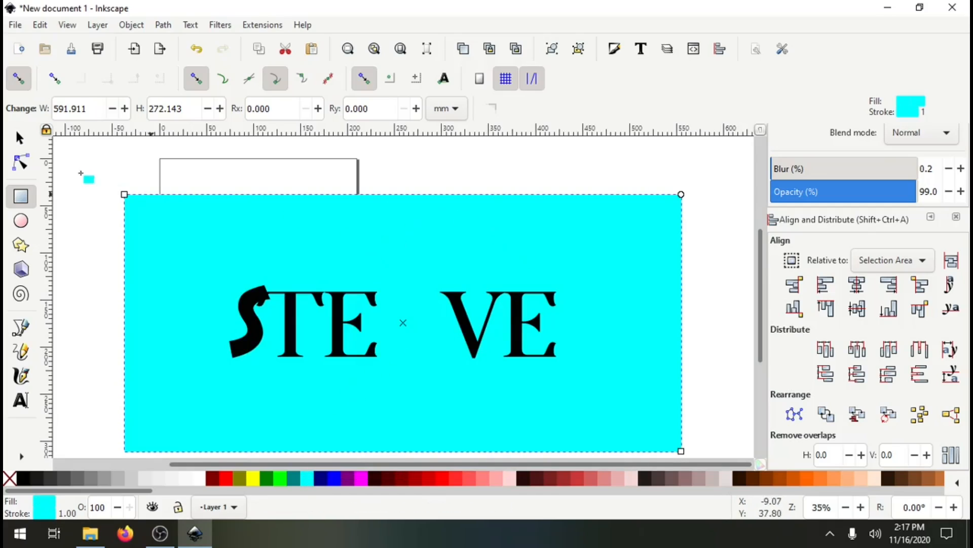
- Select the text together with the cyan rectangle and center them on each other horizontally and vertically, relative to the selection area
click(20, 139)
click(295, 308)
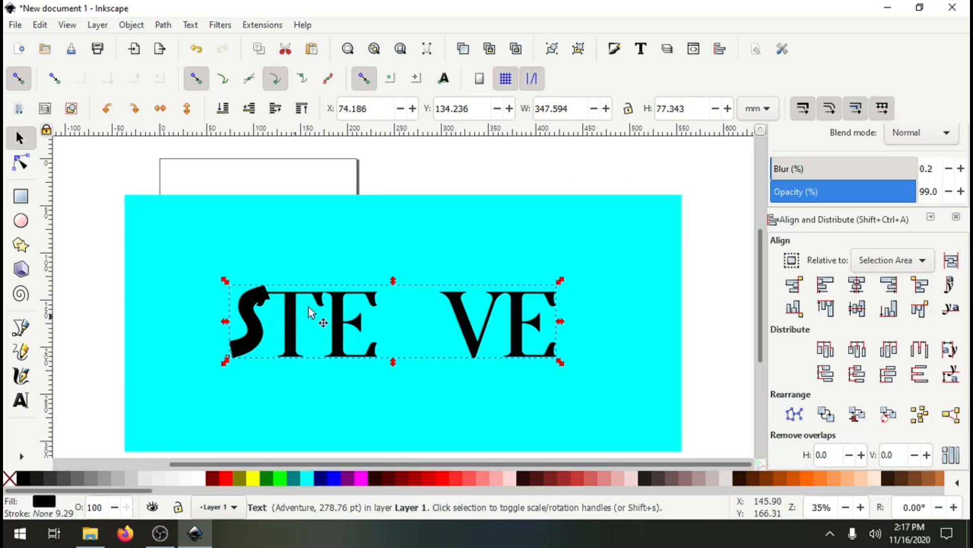
shift+click(325, 228)
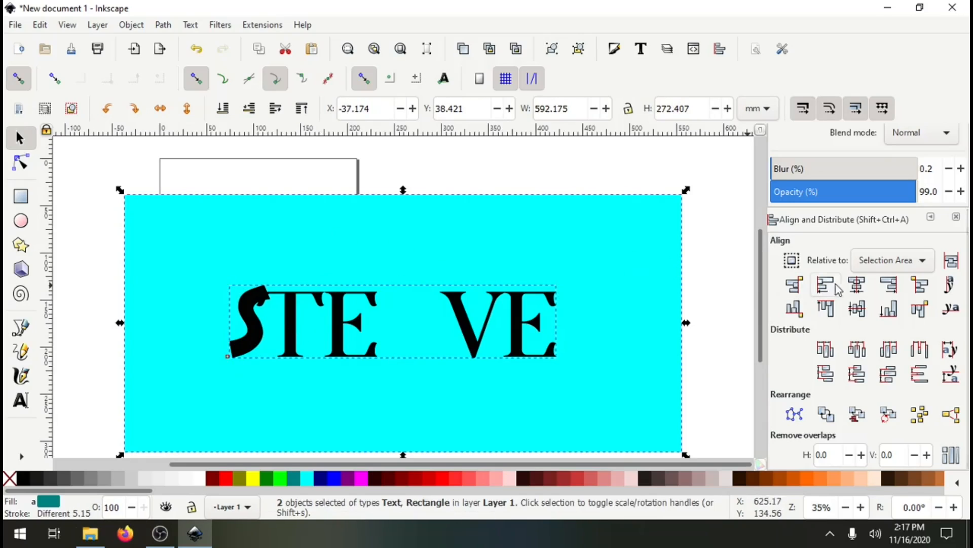
click(858, 285)
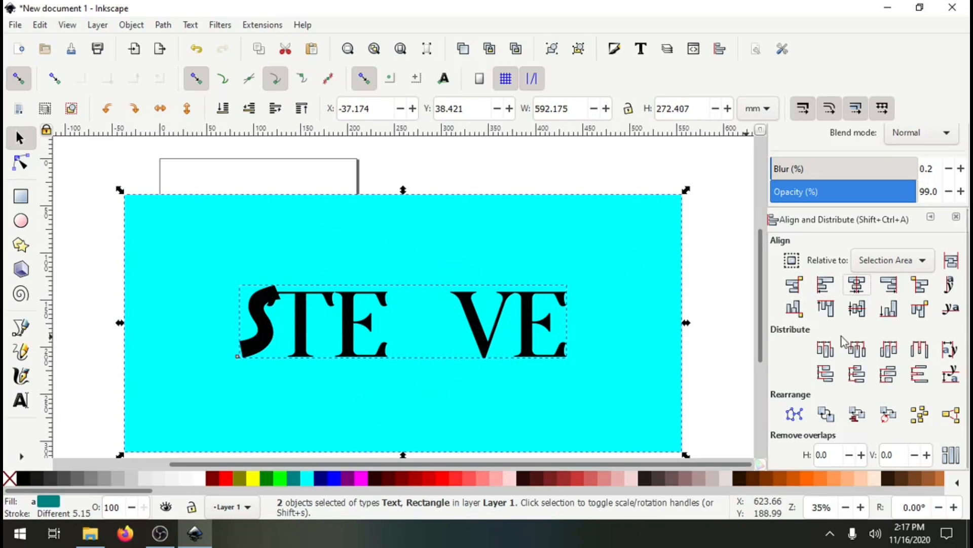
click(858, 309)
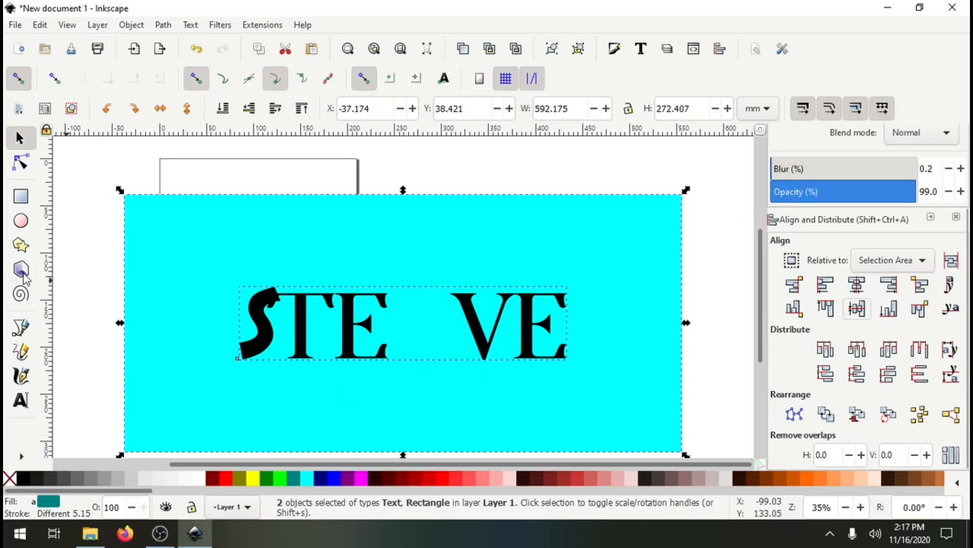
- Delete the text object and the cyan rectangle from the canvas
click(74, 234)
click(273, 278)
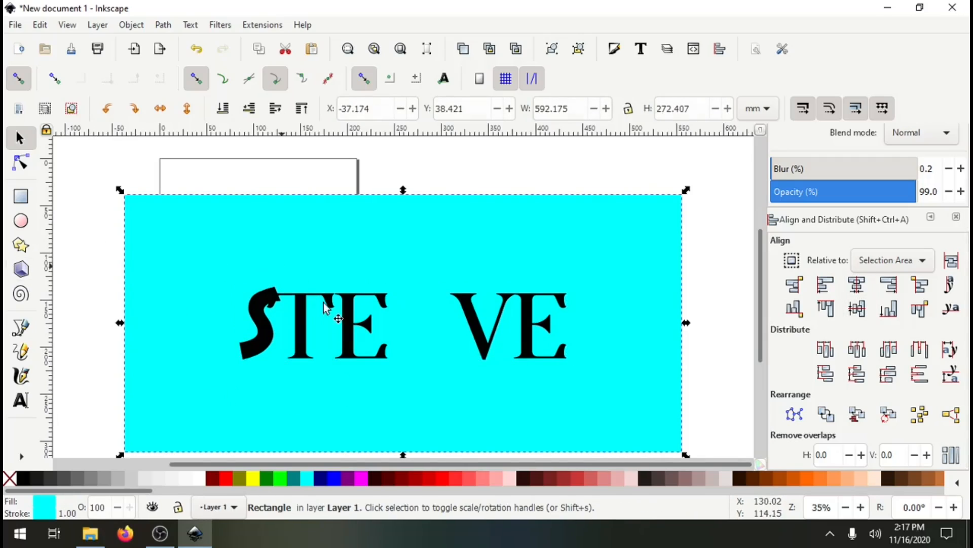
click(307, 325)
key(Delete)
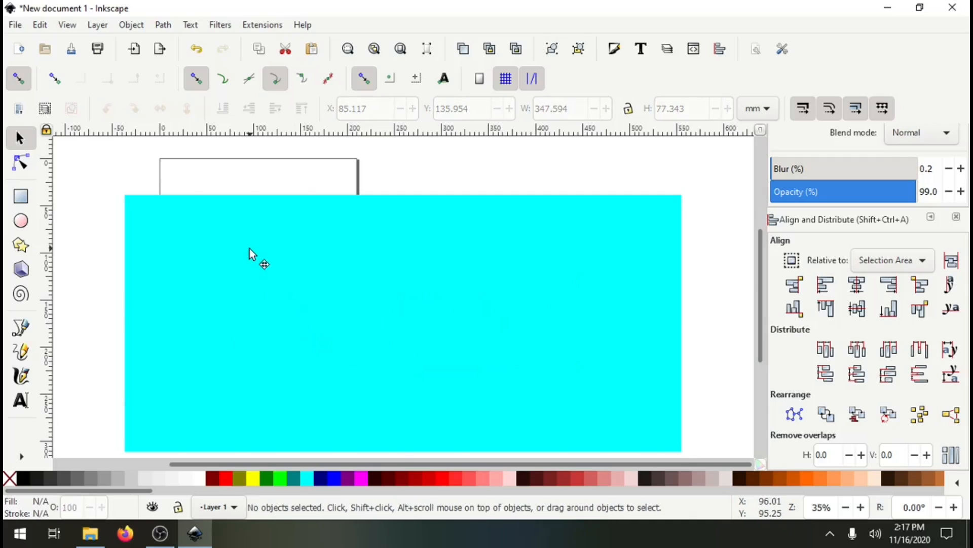
click(284, 301)
key(Delete)
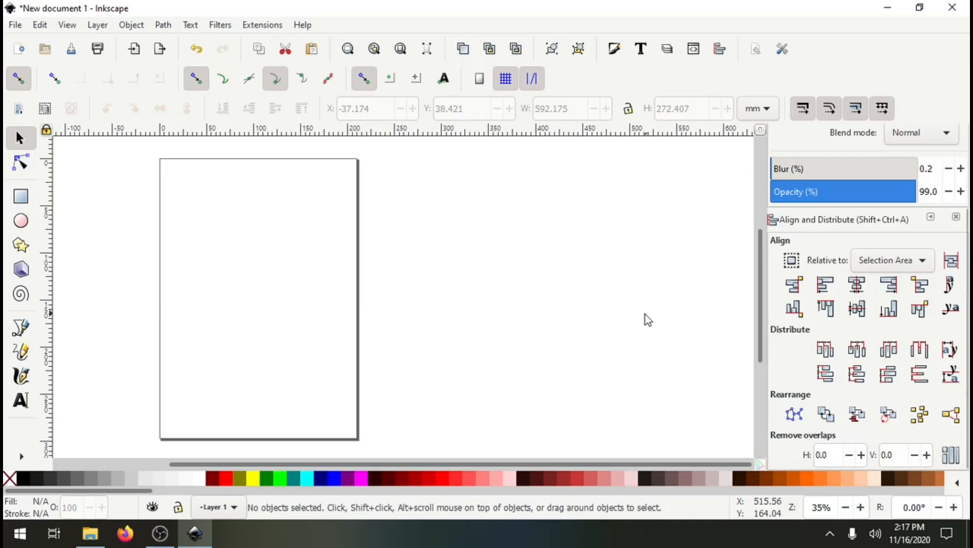
- Undock the Layers dialog into a floating window and reposition it over the canvas
scroll(632, 314, up, 1)
scroll(633, 314, up, 1)
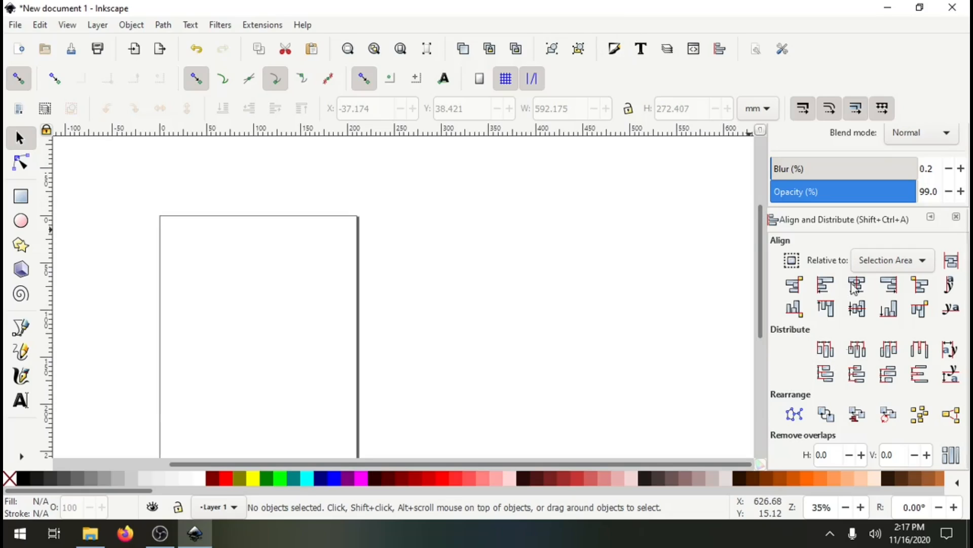
scroll(869, 396, up, 1)
scroll(869, 398, up, 2)
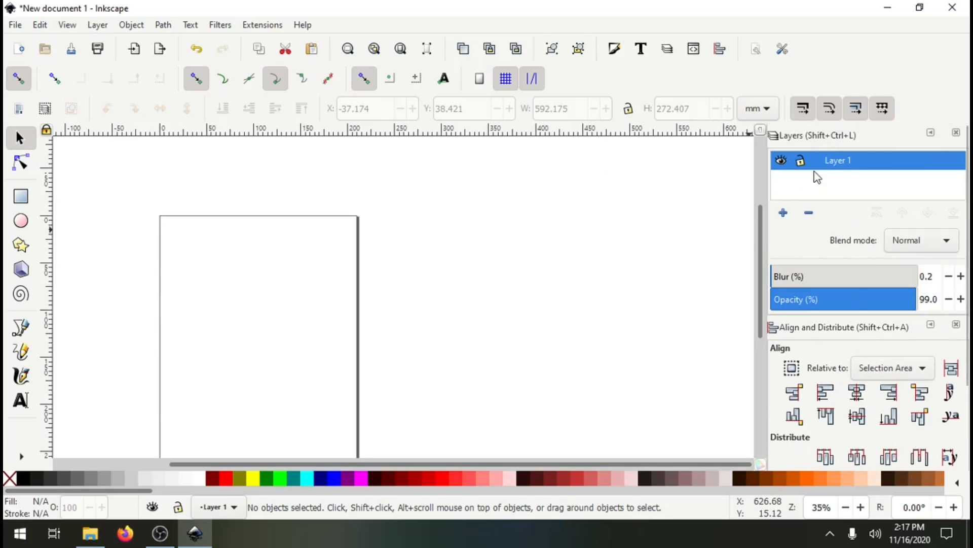
drag(856, 147, 516, 201)
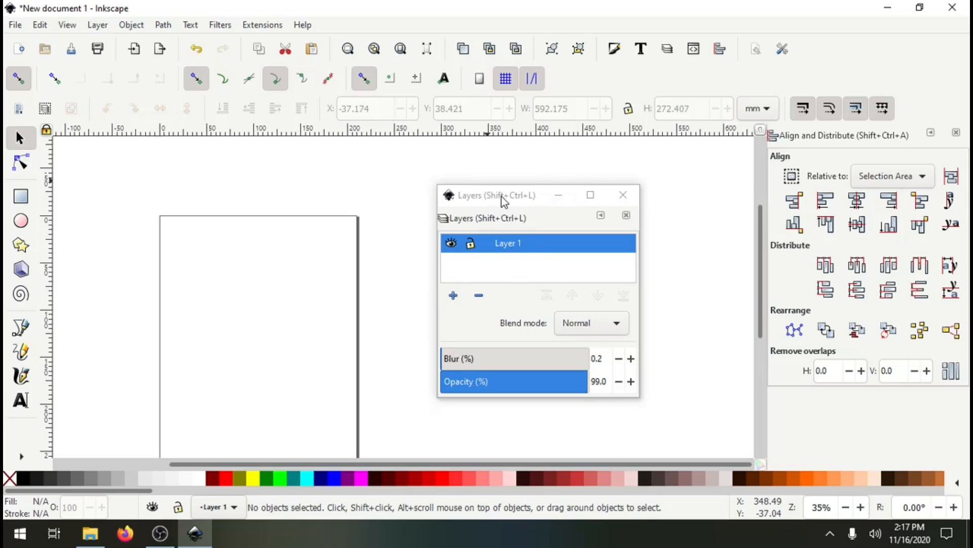
drag(504, 202, 752, 44)
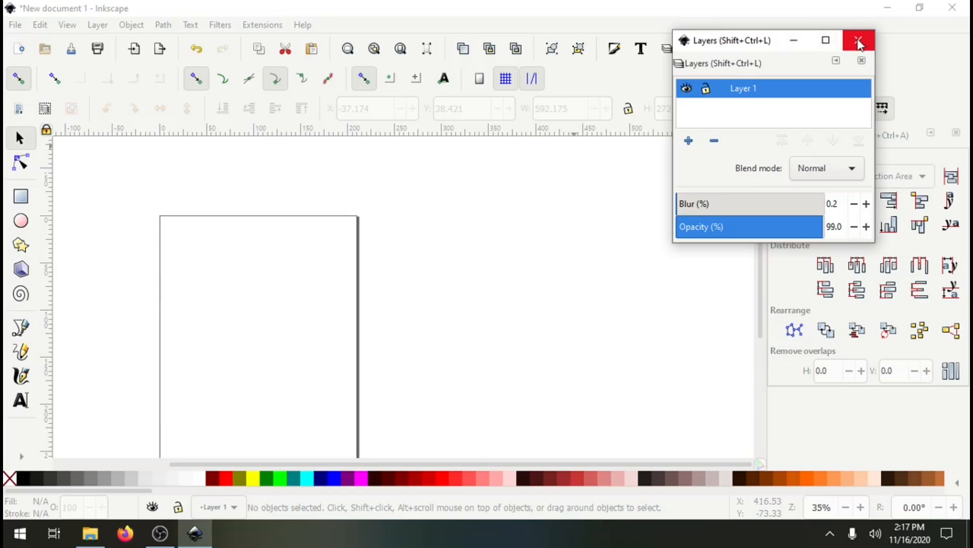
drag(763, 47, 644, 183)
- Dock the floating Layers dialog beneath the Align and Distribute dialog
click(567, 182)
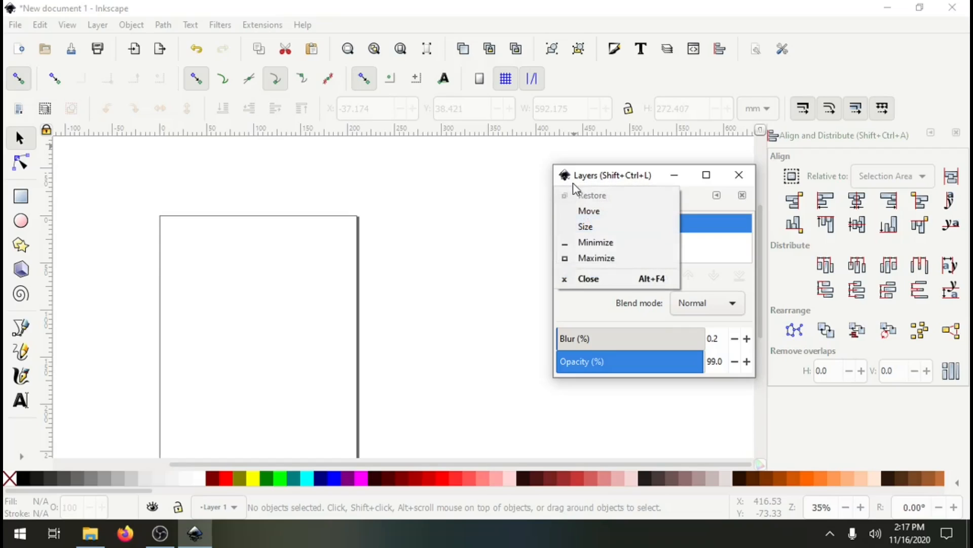
click(588, 190)
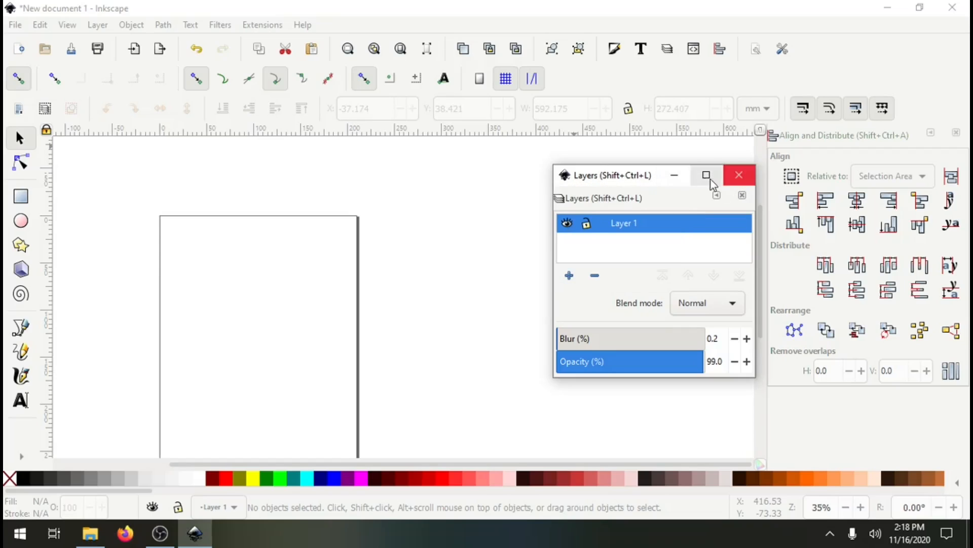
drag(627, 198, 837, 378)
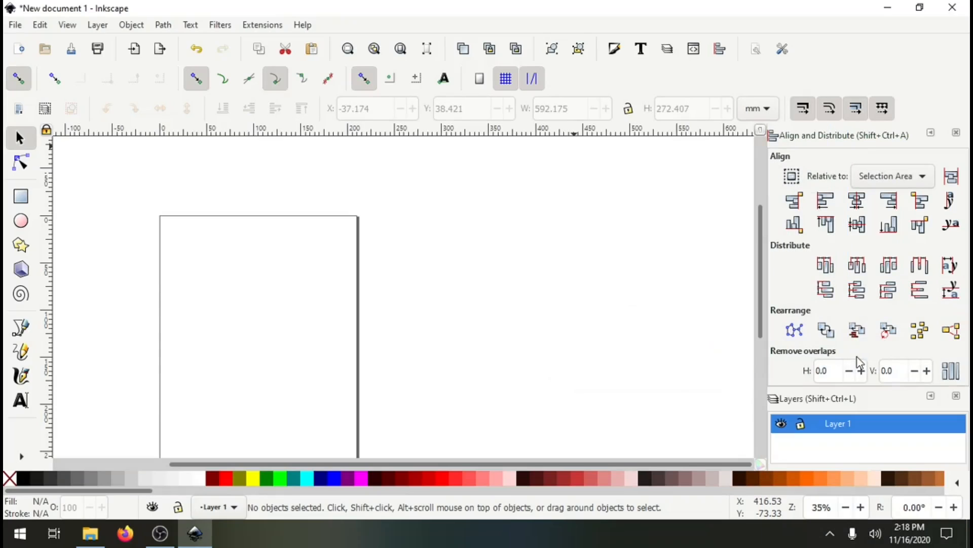
- Undock the Layers dialog and dock it in its own column beside the Align and Distribute dialog
scroll(843, 332, down, 3)
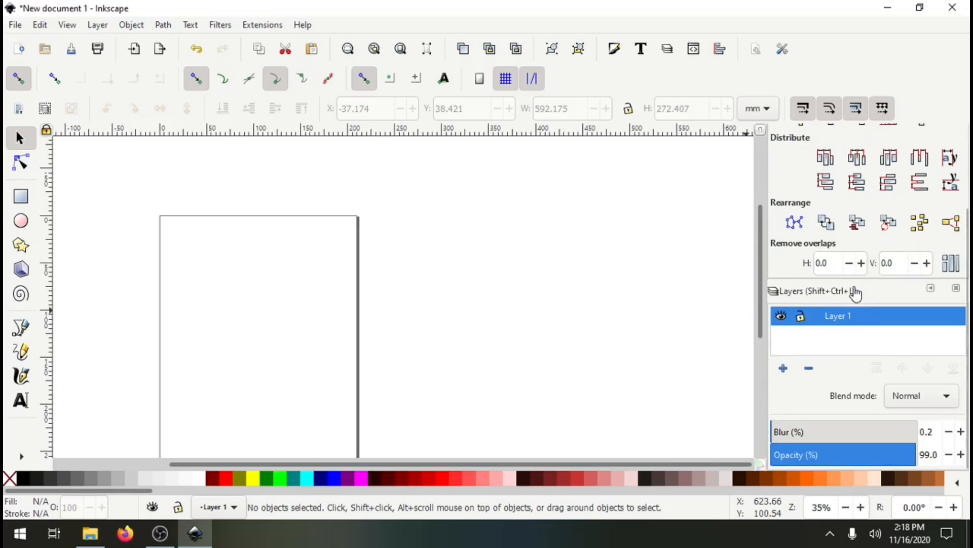
drag(856, 293, 522, 200)
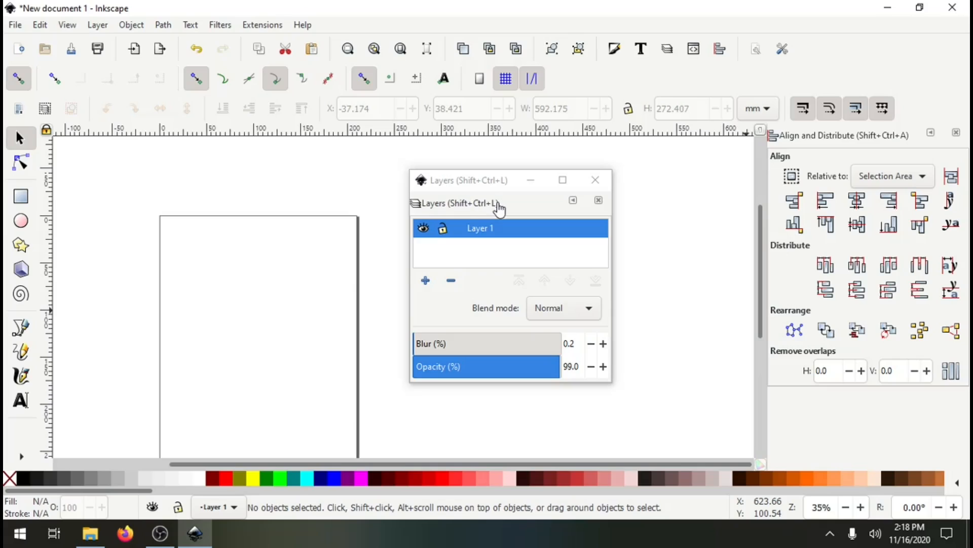
drag(499, 208, 801, 263)
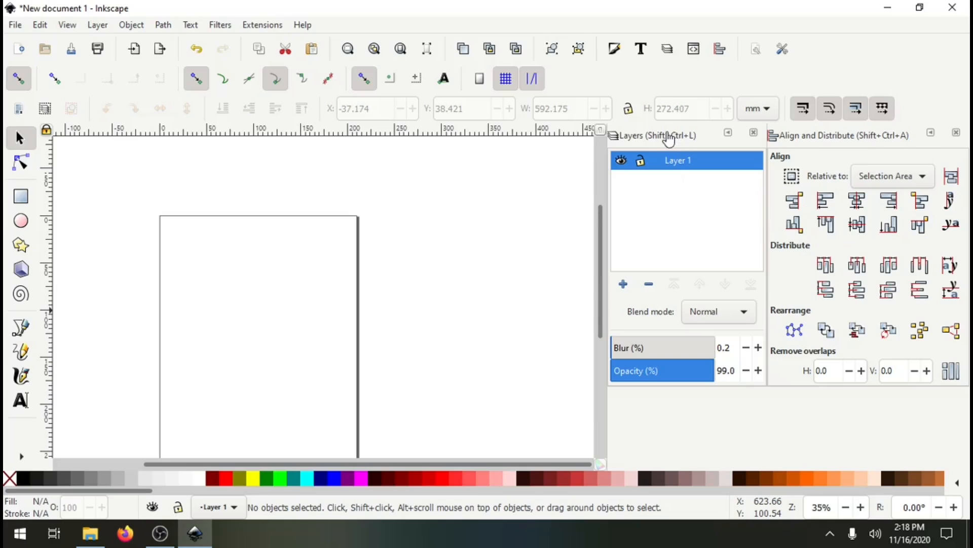
- Move the Layers dialog out of its separate column and dock it under the Align and Distribute dialog
drag(666, 135, 857, 328)
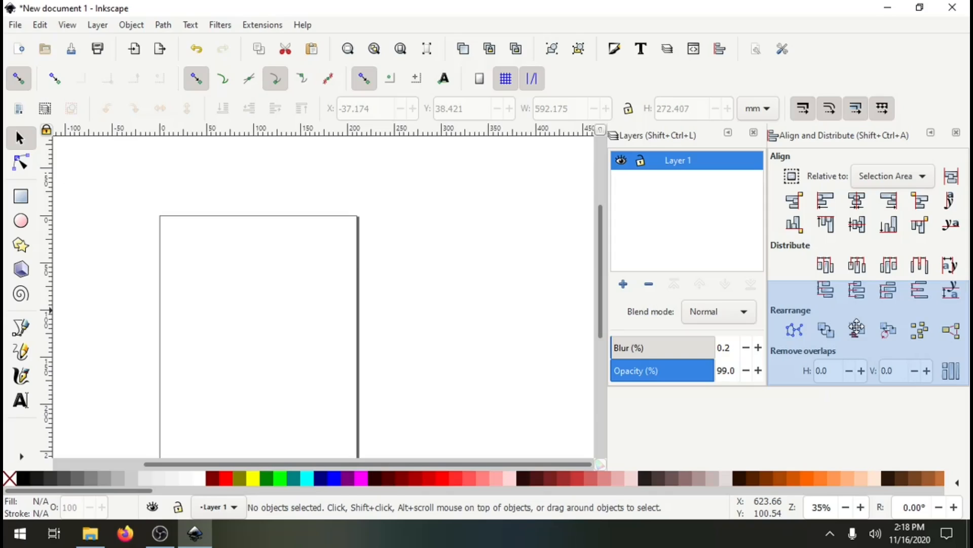
mouse_move(857, 326)
mouse_down()
mouse_move(839, 325)
mouse_move(874, 324)
mouse_up()
drag(875, 325, 876, 327)
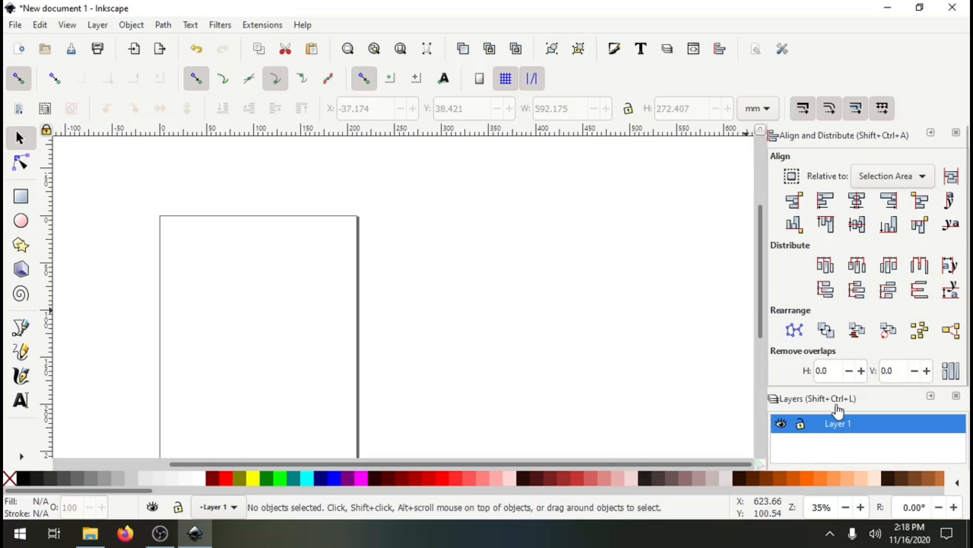
- Close the Fill and Stroke dialog, keeping the Align and Distribute and the Layers dialogs open
scroll(839, 398, down, 4)
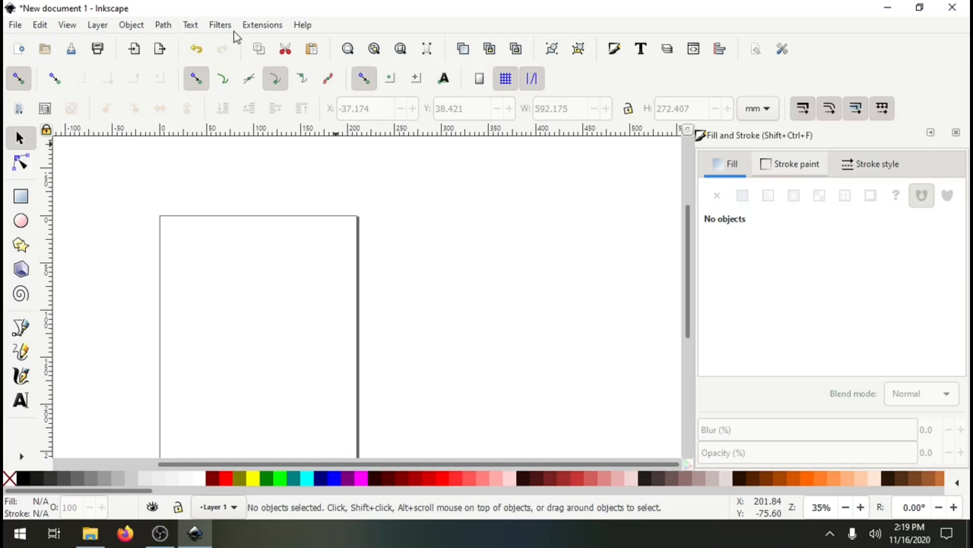
click(958, 137)
scroll(792, 327, down, 5)
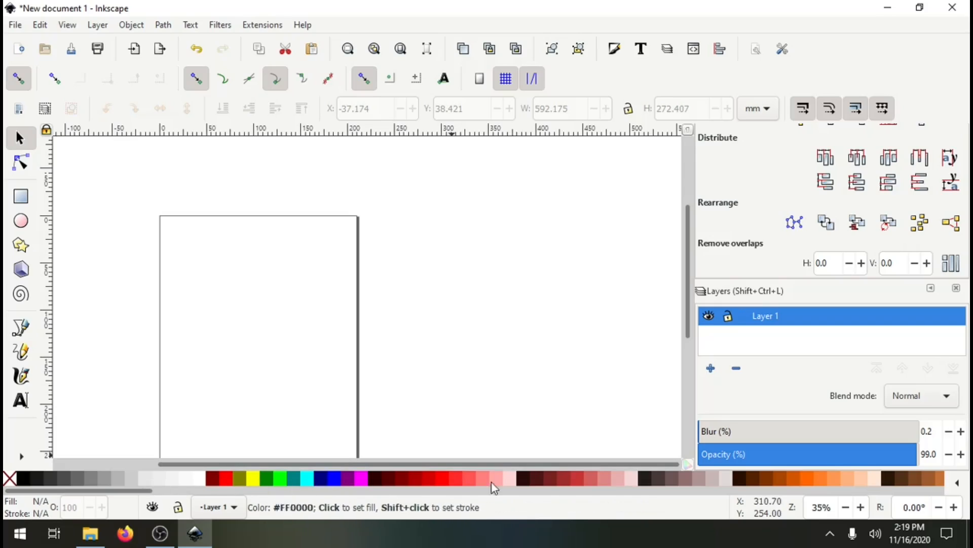
- Switch the color palette to Windows XP icons, to Topographic, and finally to Royal
click(958, 487)
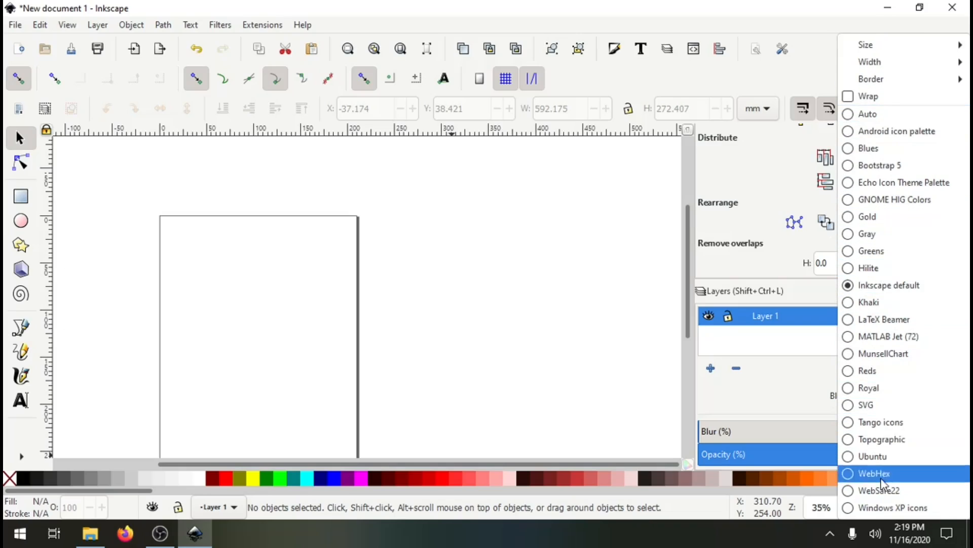
click(875, 509)
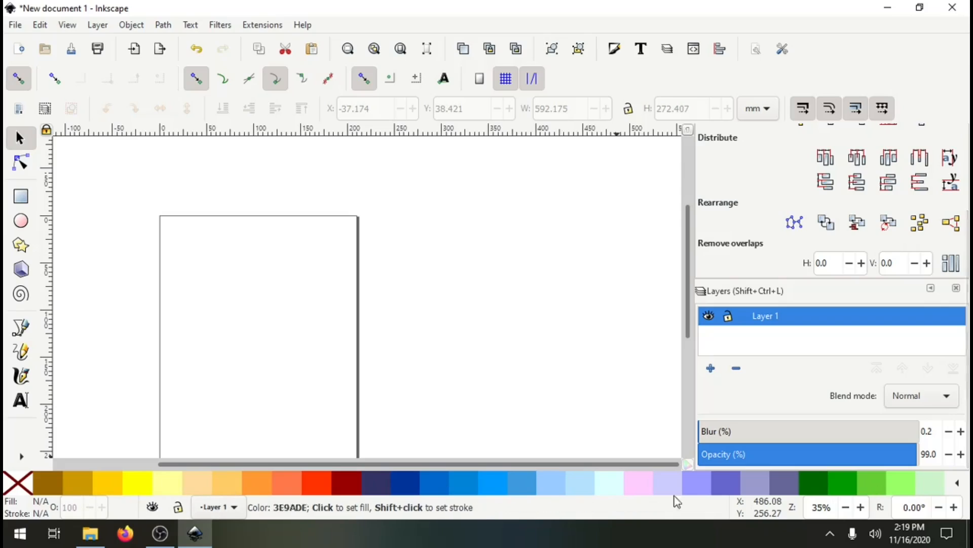
click(958, 485)
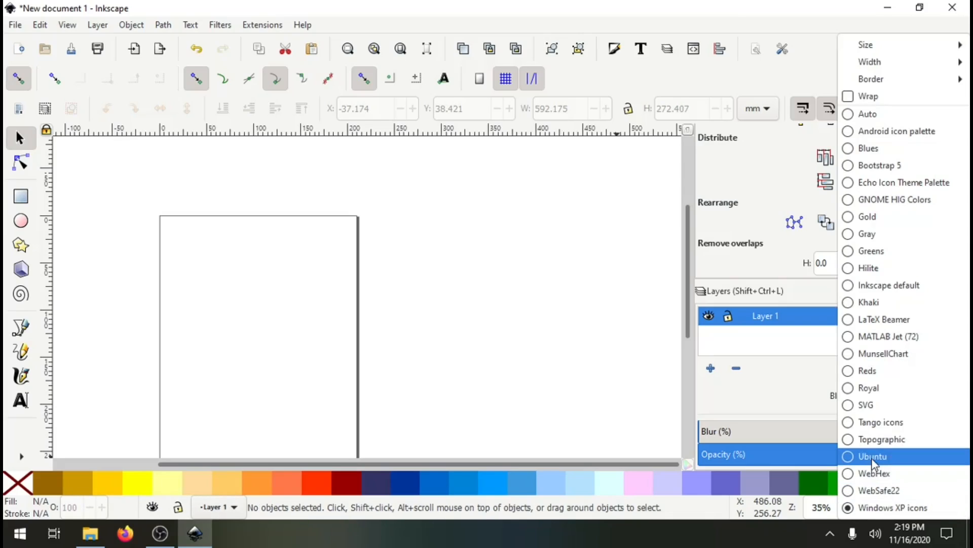
click(880, 440)
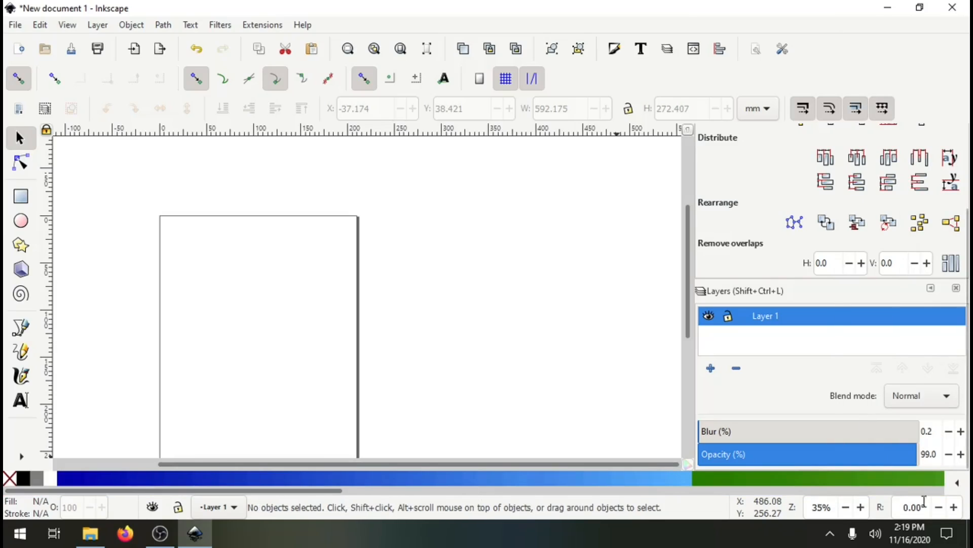
click(957, 483)
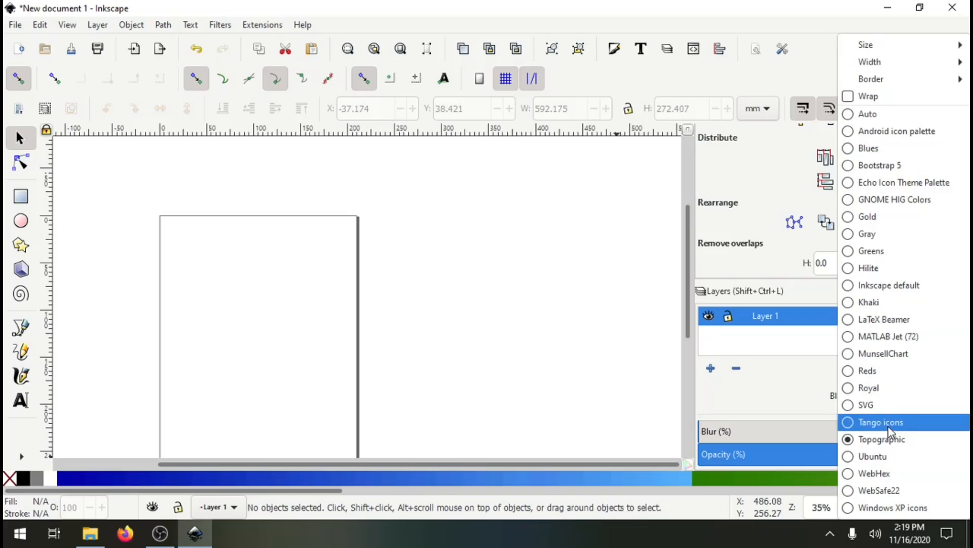
click(878, 389)
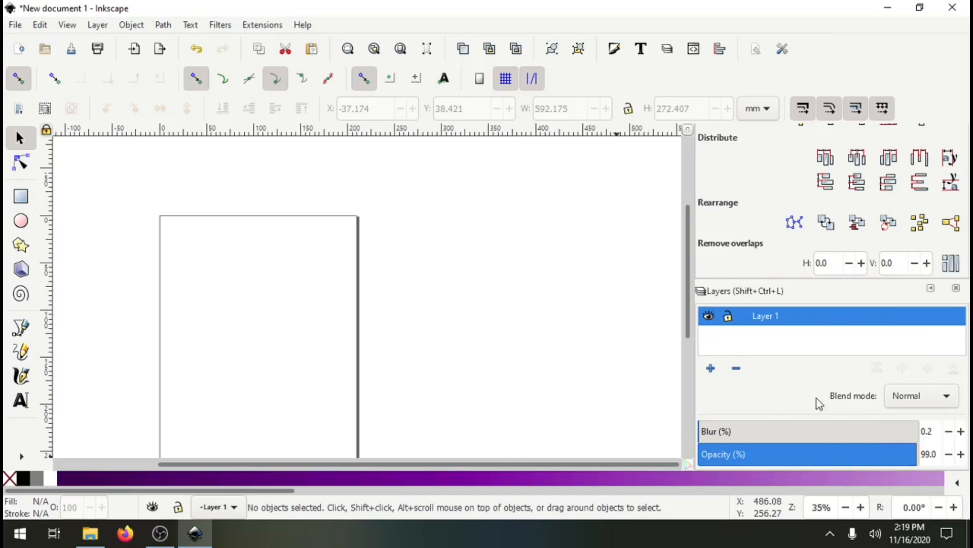
- Switch the color palette back to Inkscape default
click(957, 483)
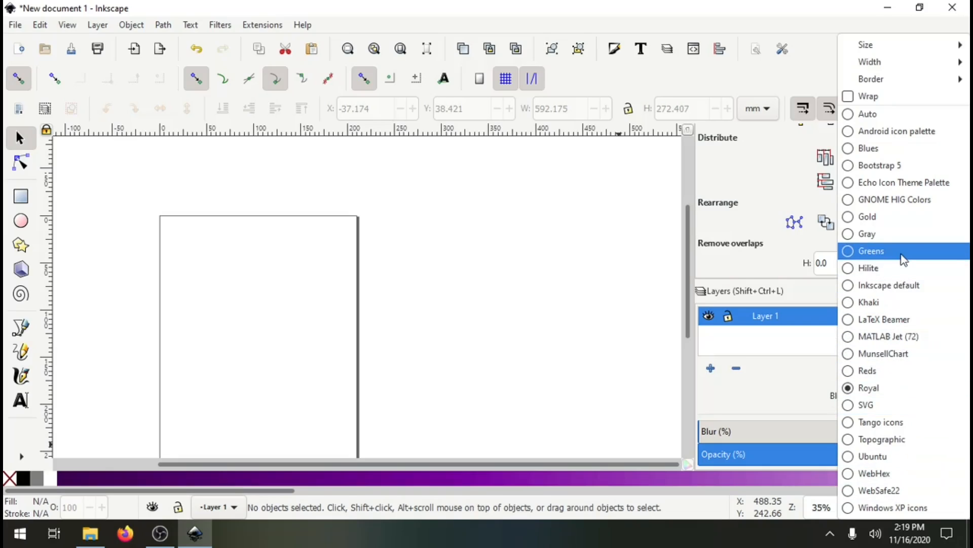
click(885, 287)
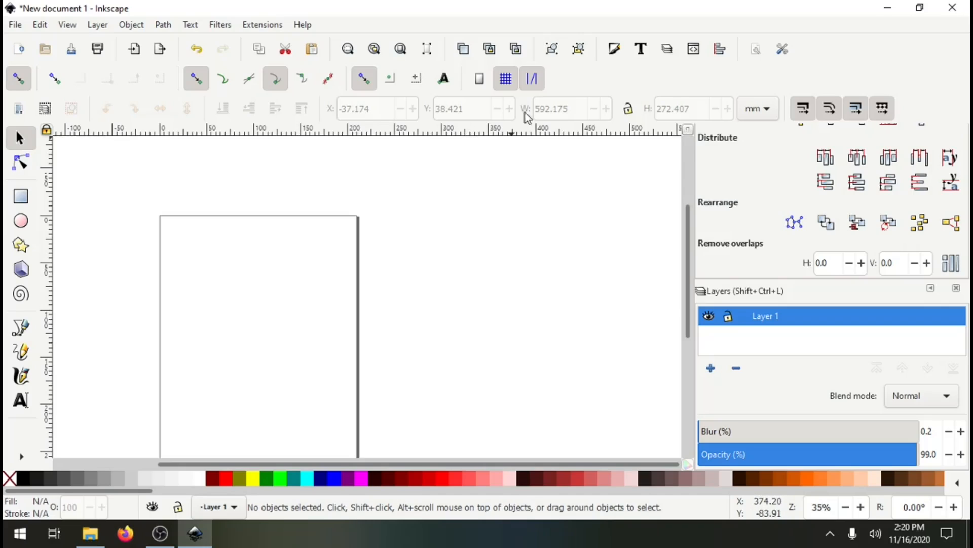
click(616, 50)
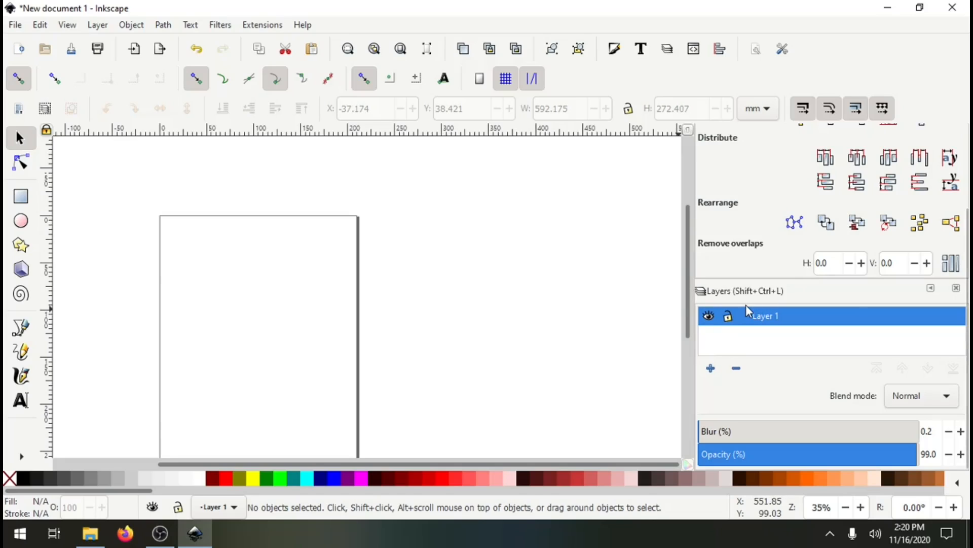
- Open the Preferences and display the Theme settings of the Interface section
click(40, 26)
mouse_move(11, 29)
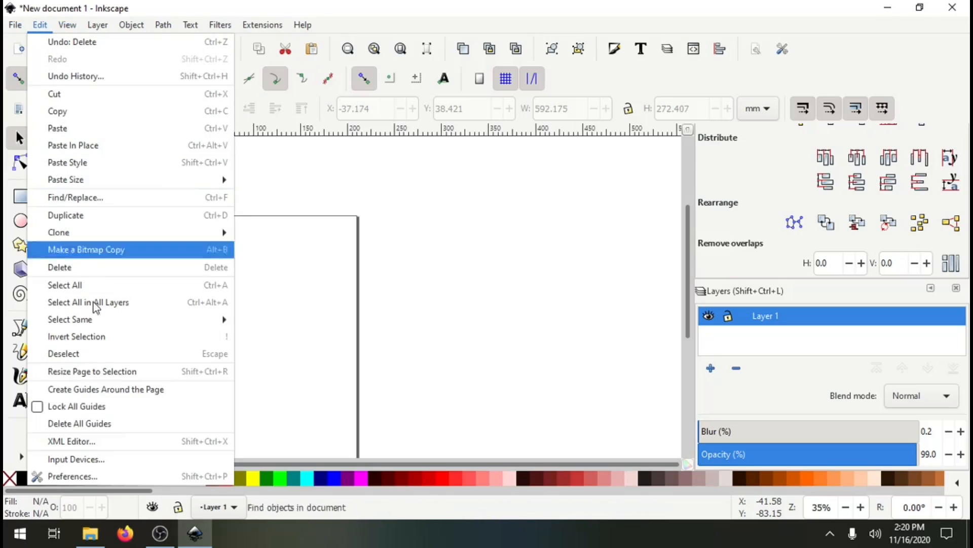
click(87, 473)
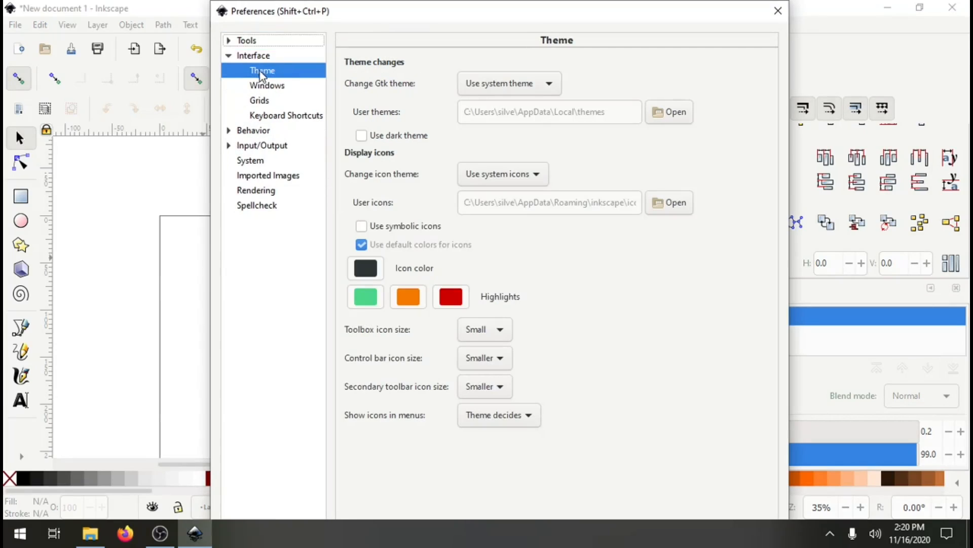
click(249, 57)
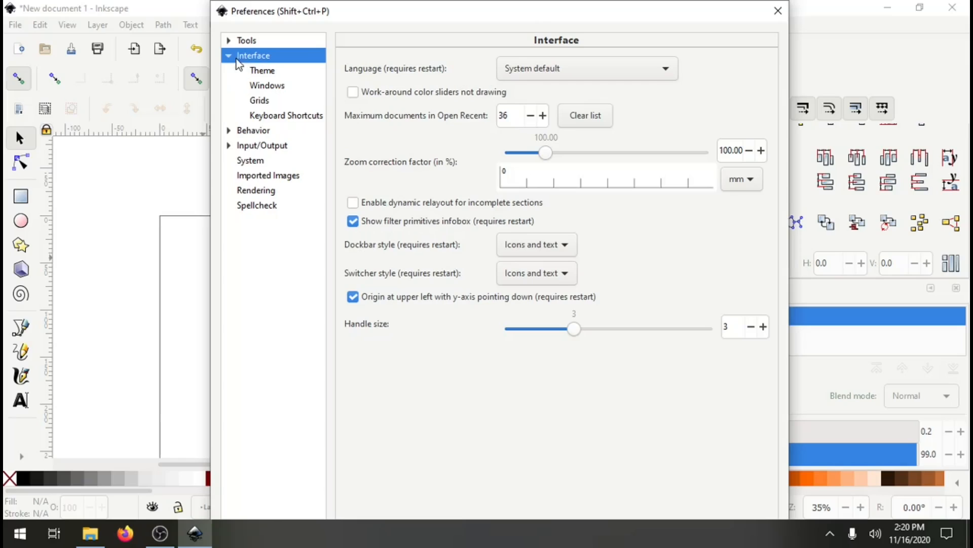
click(265, 72)
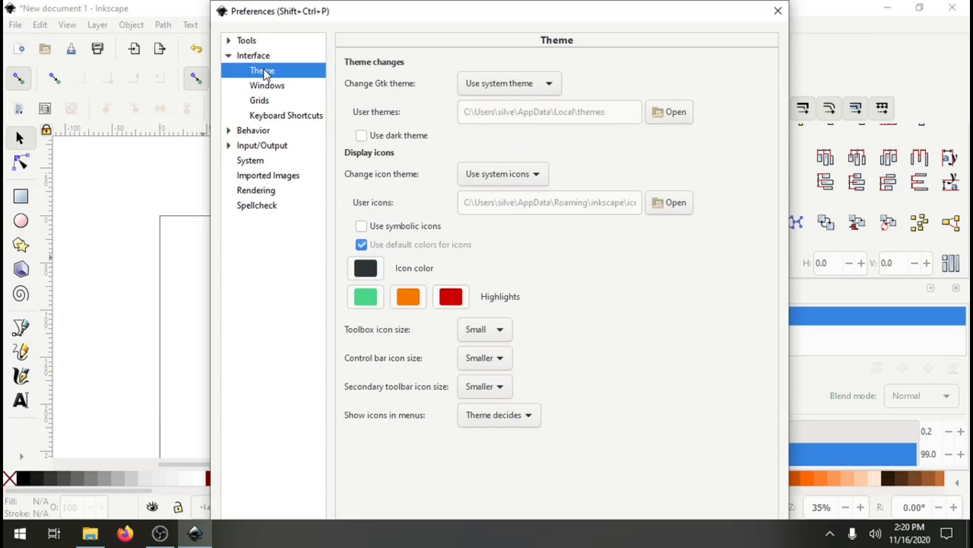
- Try the HighContrast and HighContrastInverse Gtk themes on the interface
click(542, 85)
scroll(515, 51, down, 1)
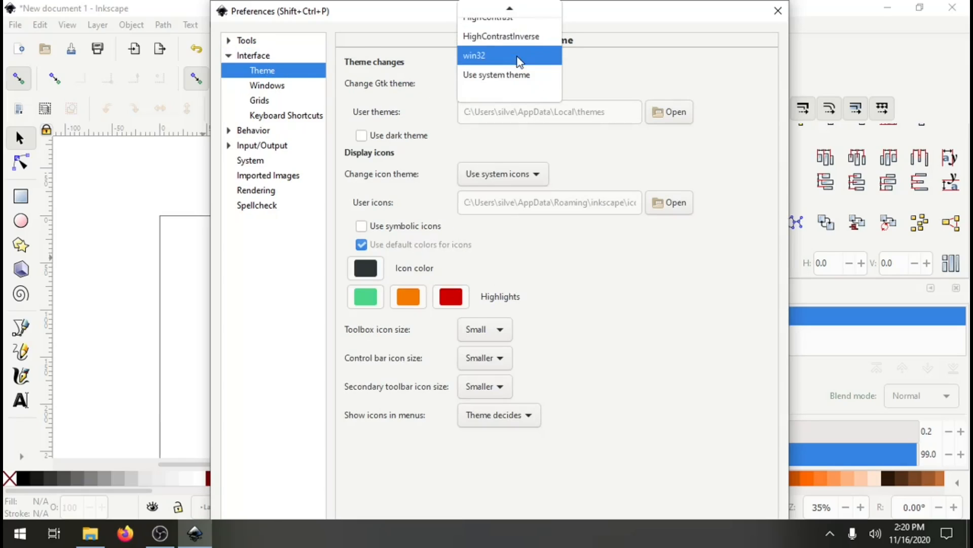
scroll(479, 56, up, 1)
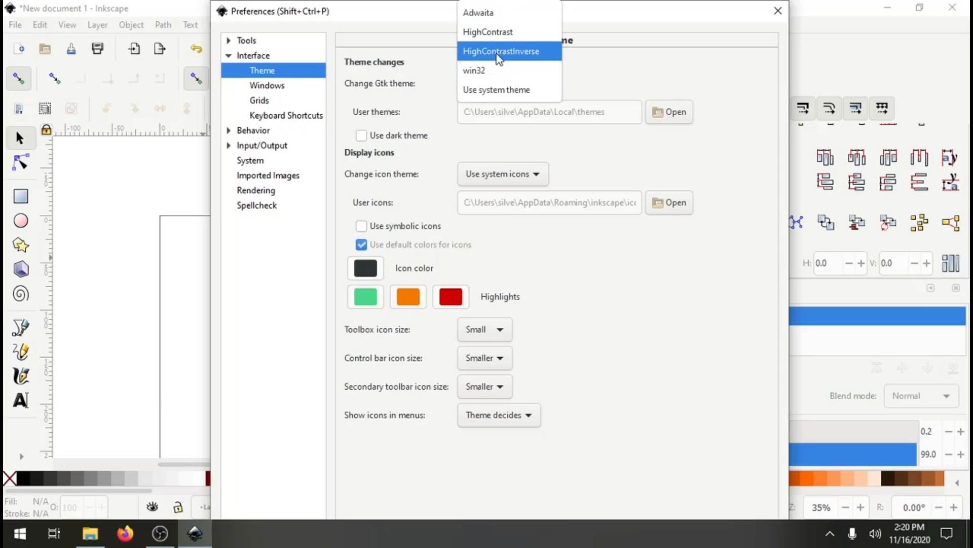
click(488, 33)
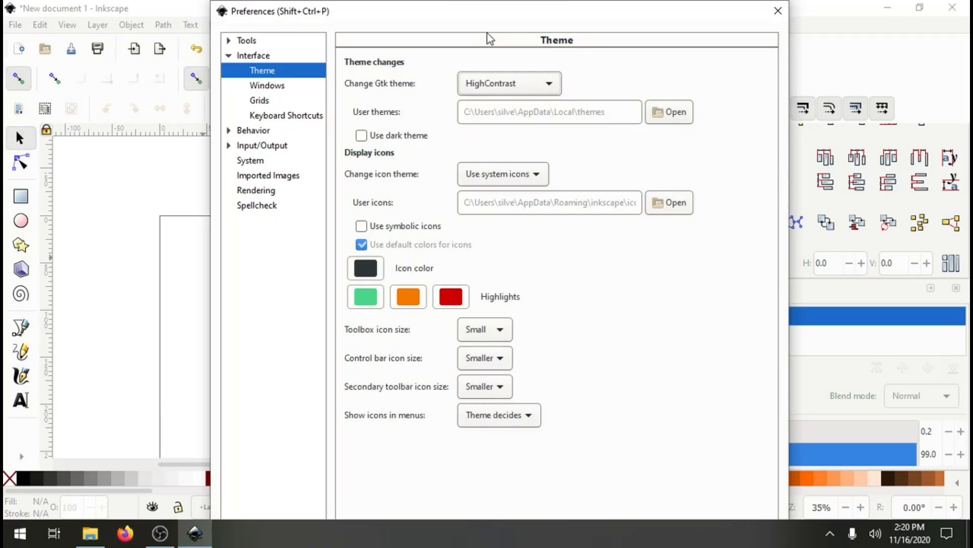
click(495, 87)
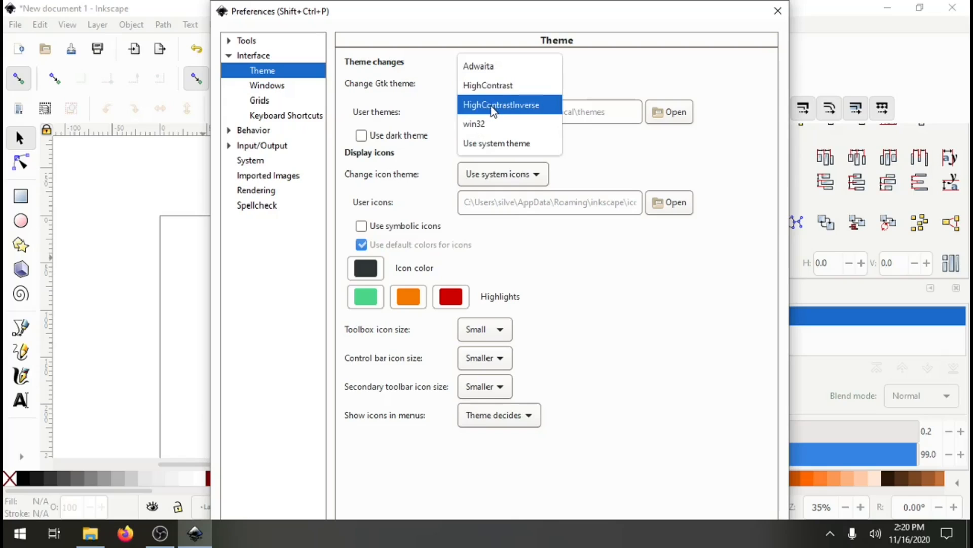
click(492, 104)
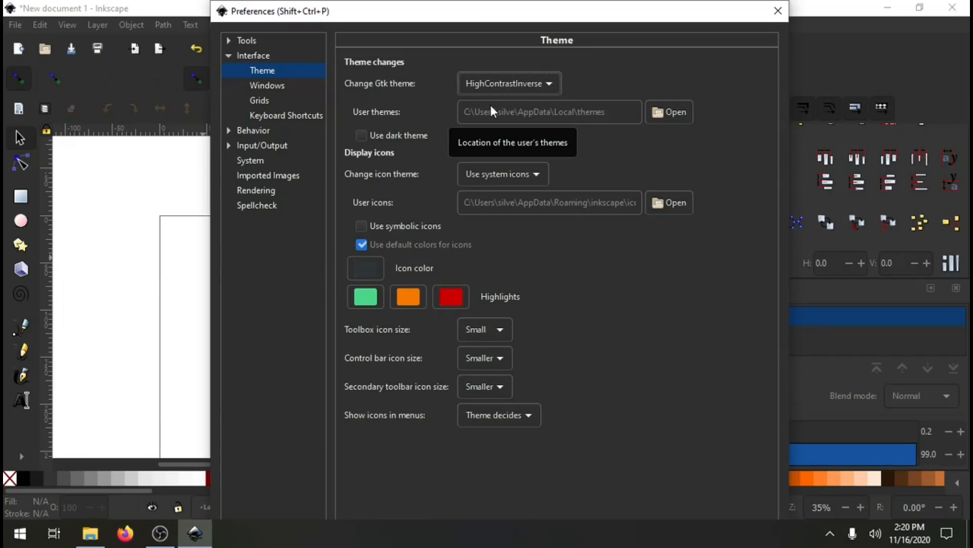
- Try the win32 Gtk theme and return to the Use system theme option
click(541, 86)
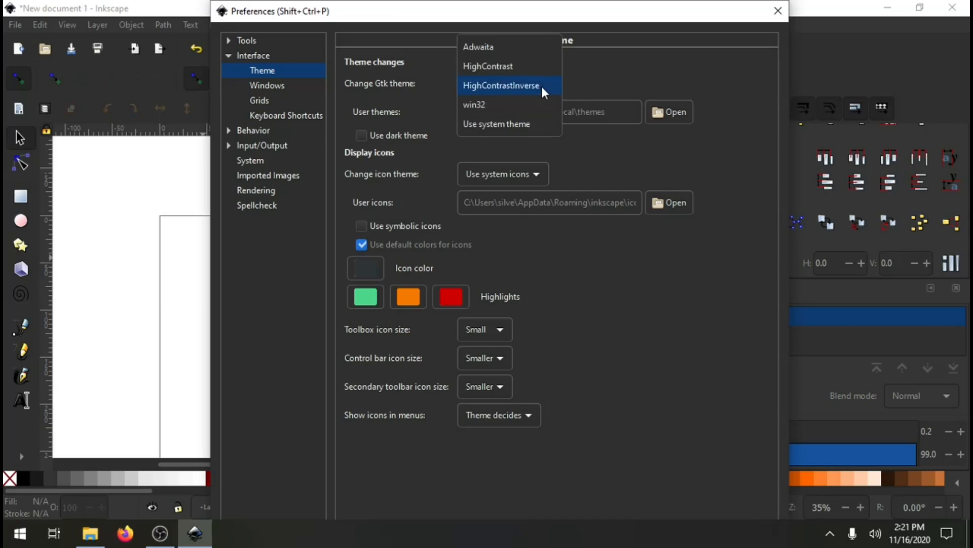
click(496, 107)
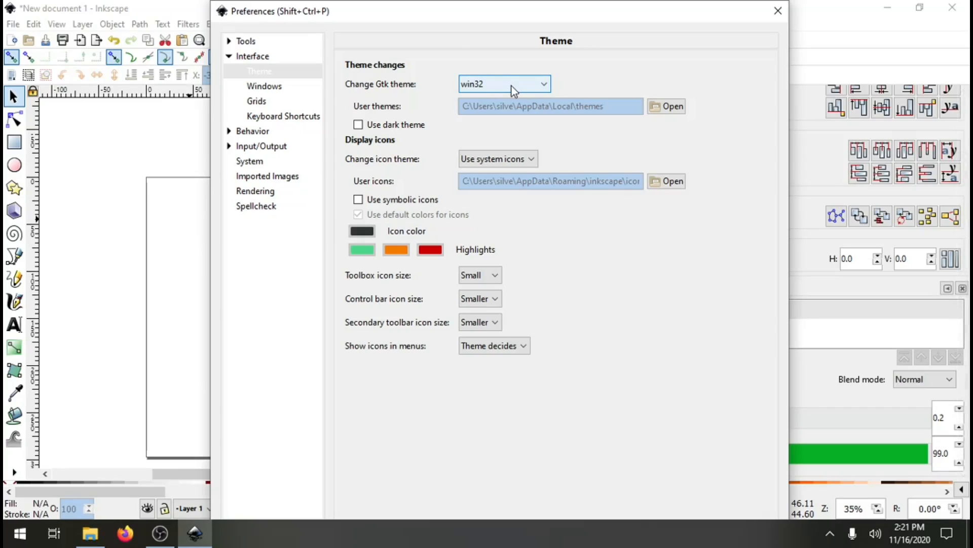
click(512, 86)
click(491, 100)
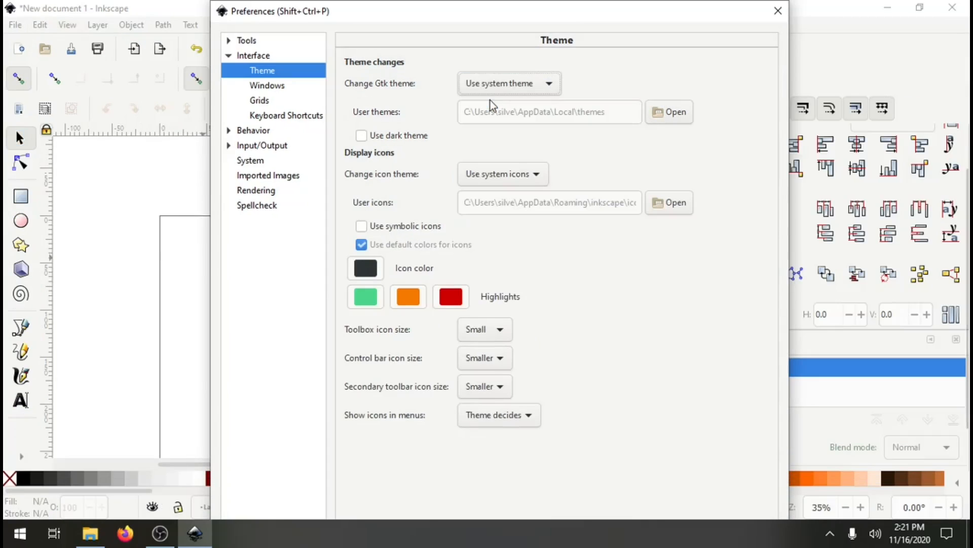
- Set the Gtk theme to Adwaita, compare it with HighContrast, and settle on Adwaita
click(518, 94)
scroll(499, 66, up, 1)
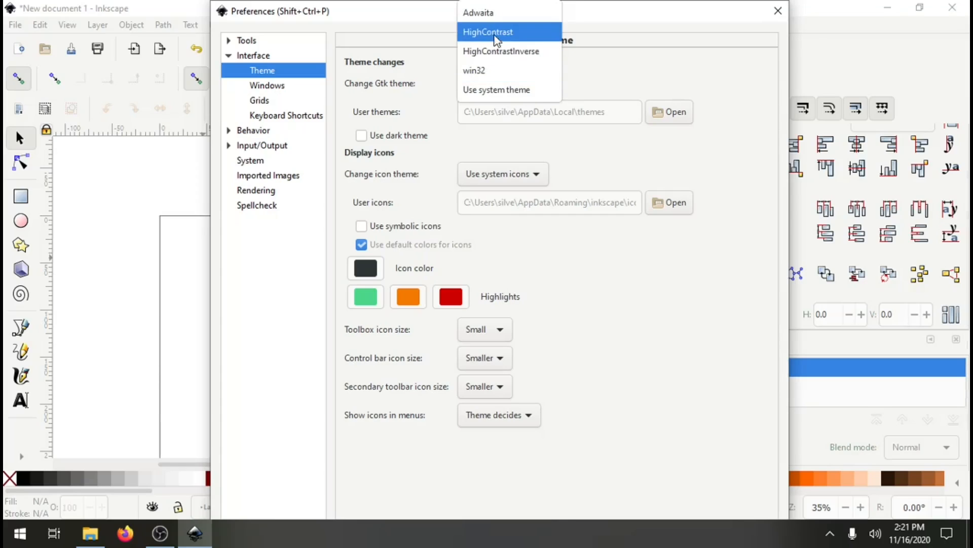
click(486, 15)
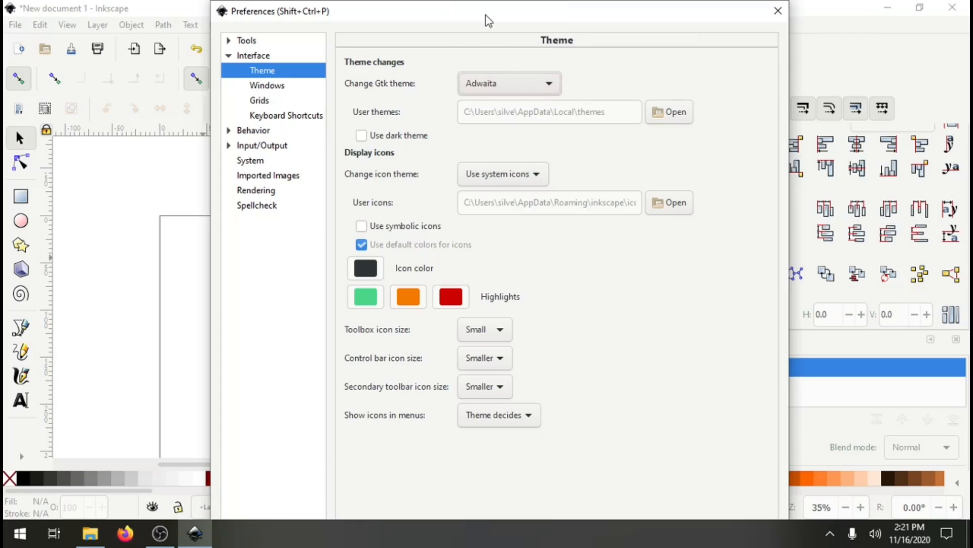
click(525, 84)
click(498, 109)
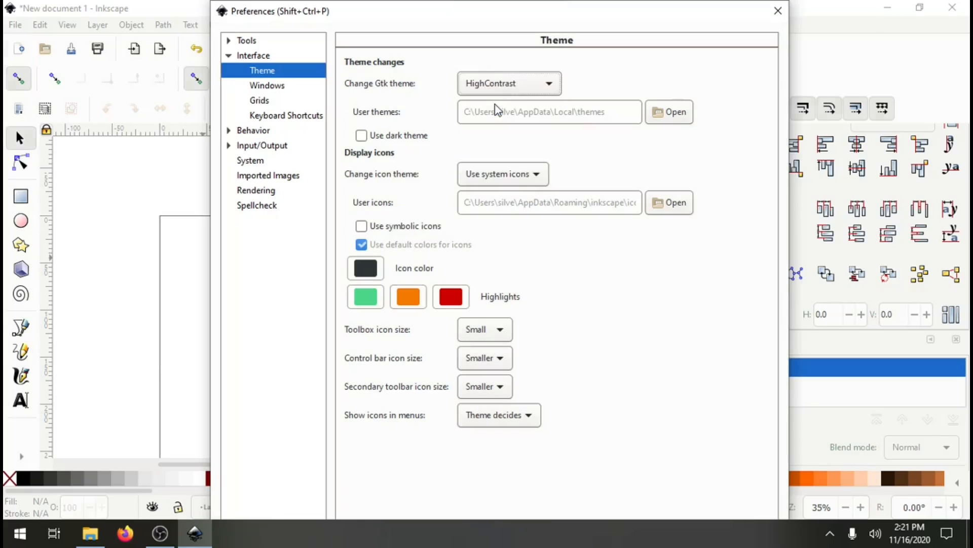
click(513, 88)
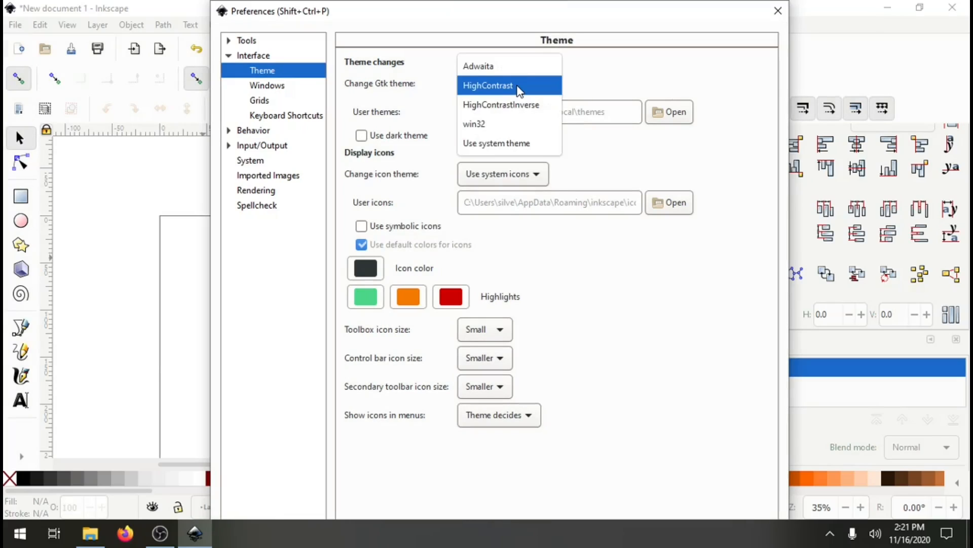
click(487, 65)
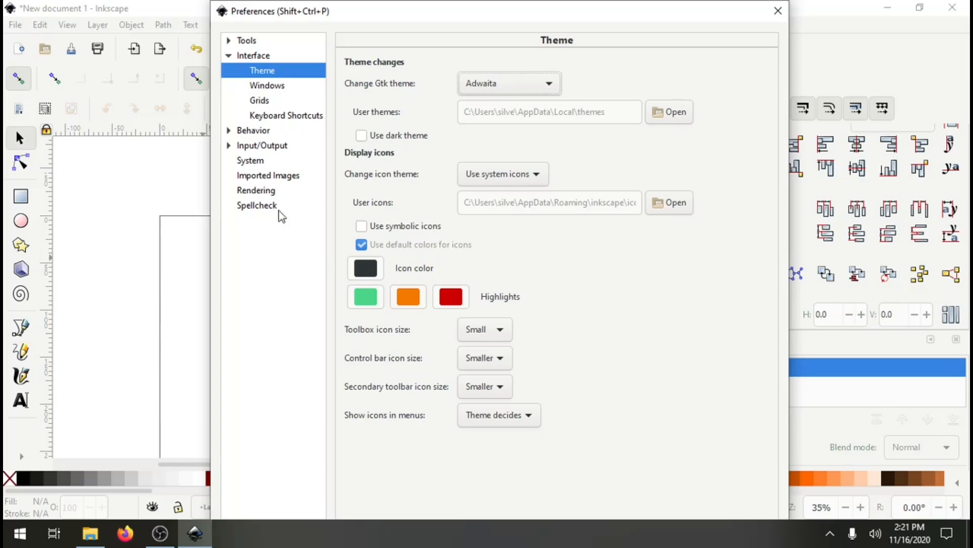
- Try the Smaller toolbox icon size and set it back to Small
click(480, 333)
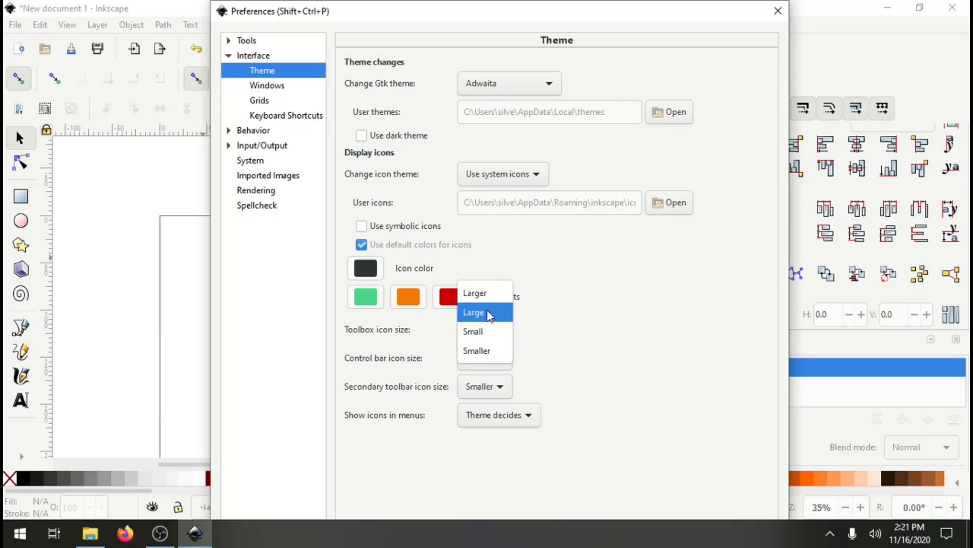
click(476, 351)
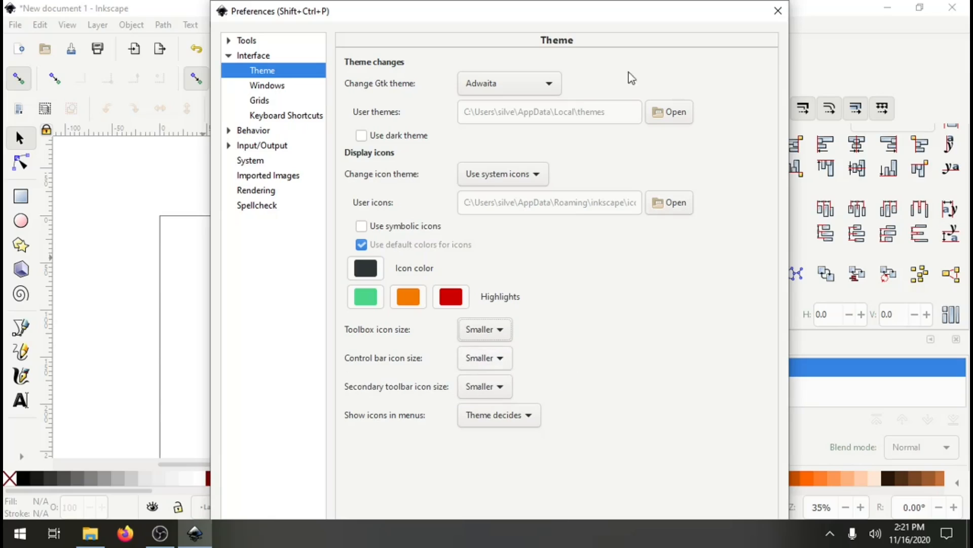
mouse_move(570, 20)
mouse_down()
mouse_move(561, 9)
mouse_move(569, 7)
mouse_move(558, 17)
mouse_up()
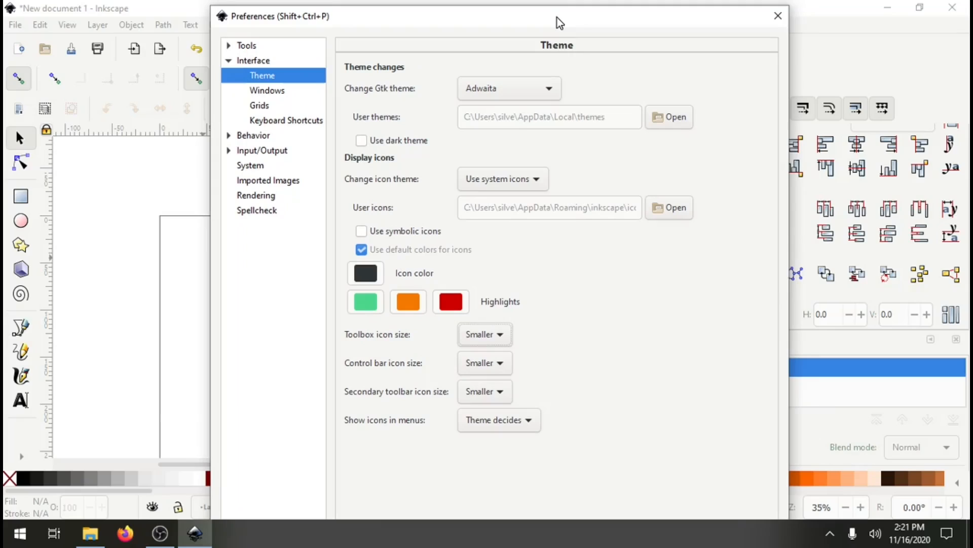
click(504, 343)
click(484, 323)
- Review the control bar icon size and menu icon options, keeping Smaller and Theme decides, and close the Preferences
click(487, 369)
click(483, 366)
click(494, 427)
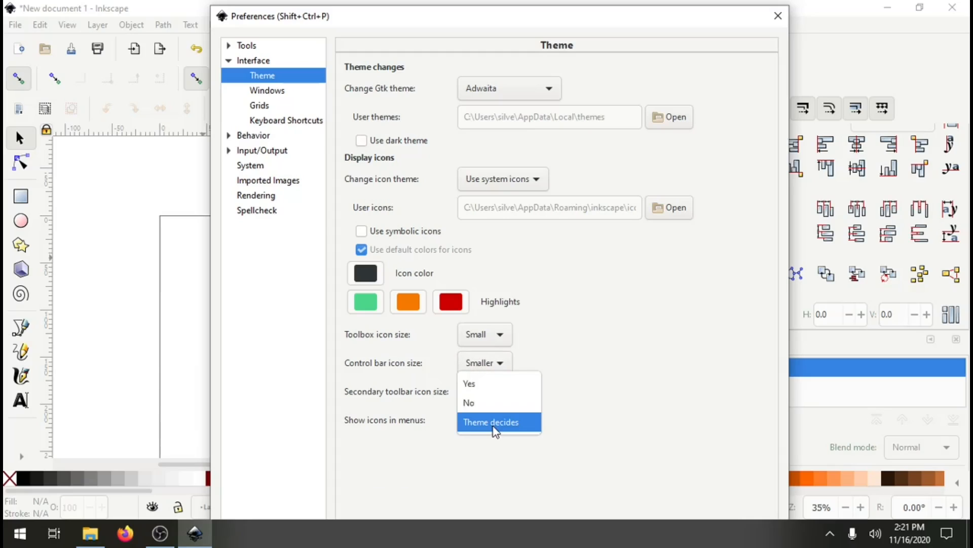
click(471, 430)
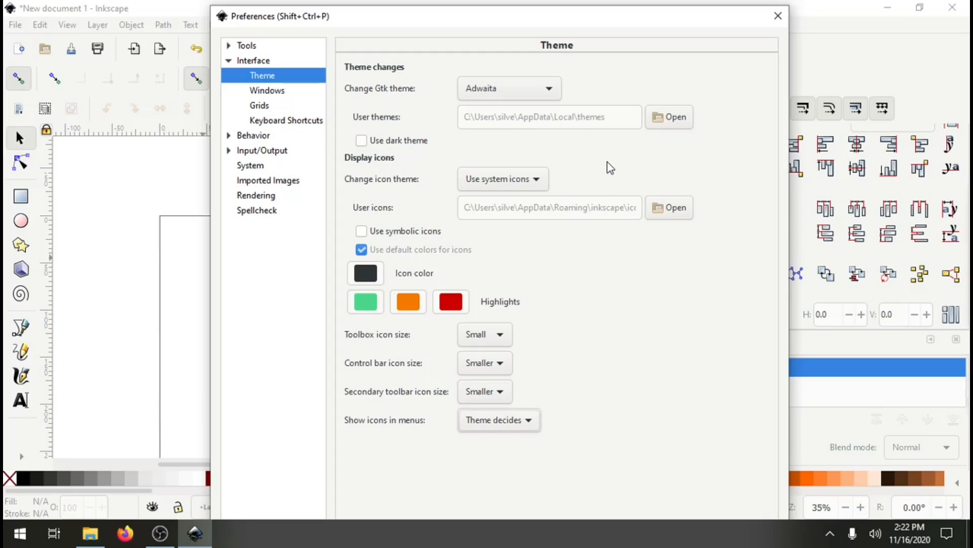
click(779, 19)
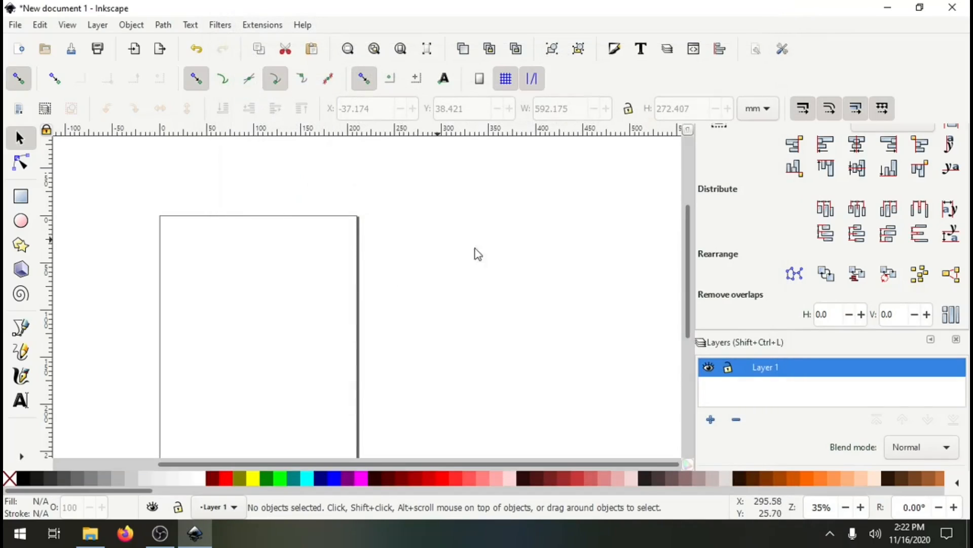